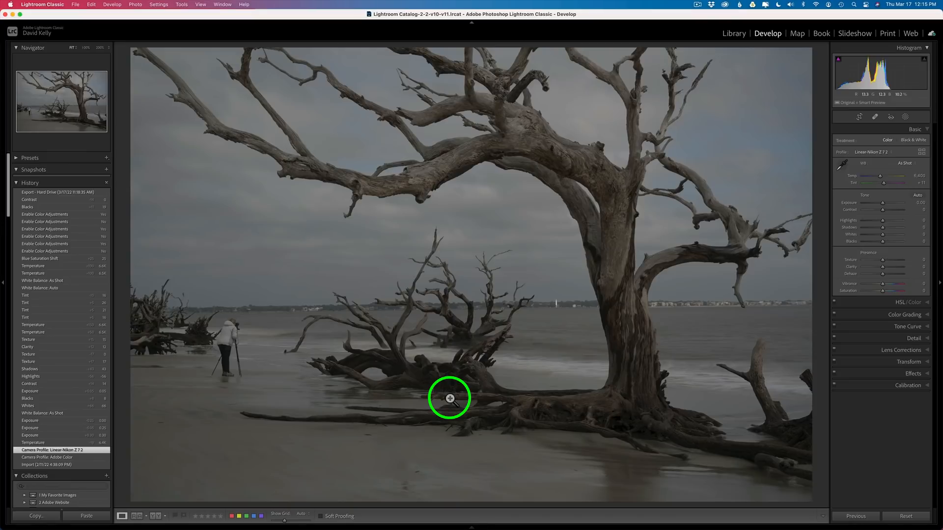
Compare the Adobe Color and Linear-Nikon Z 7 2 profile states in the history, and restore the latest Contrast state
click(59, 457)
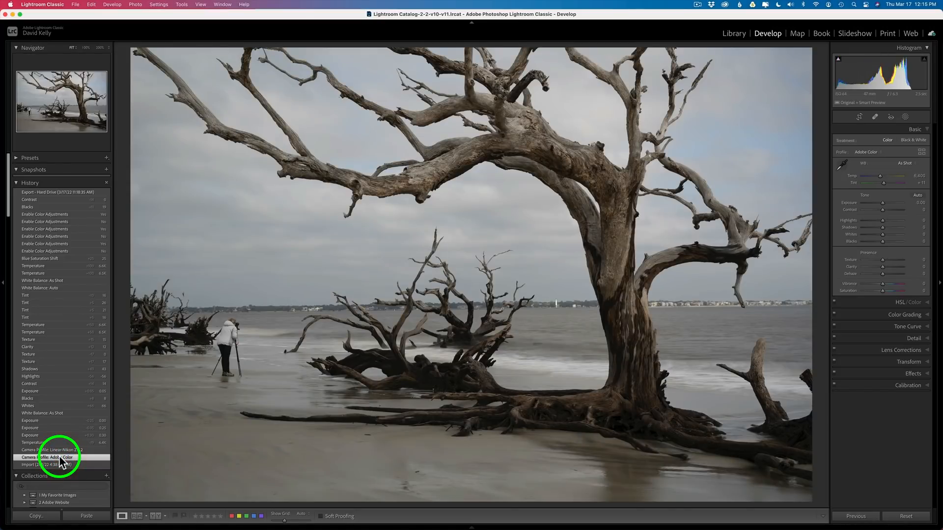
click(61, 449)
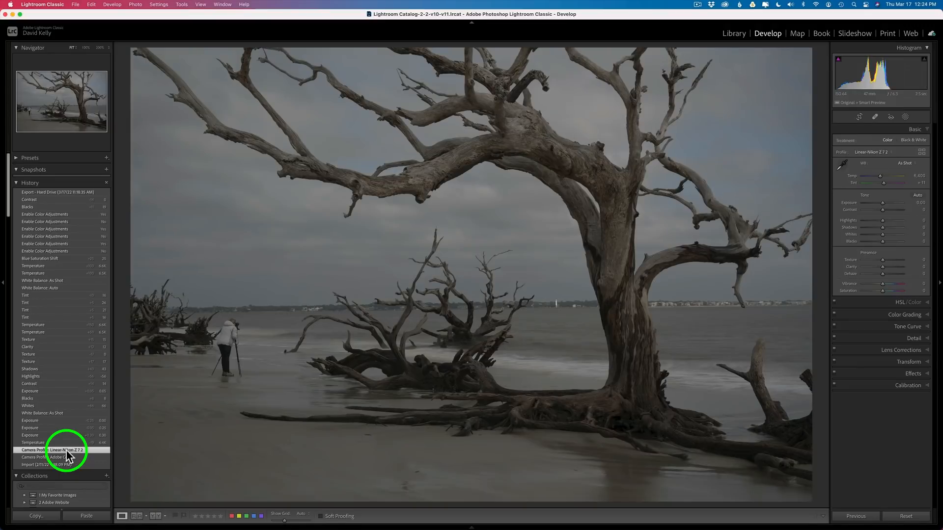
click(63, 199)
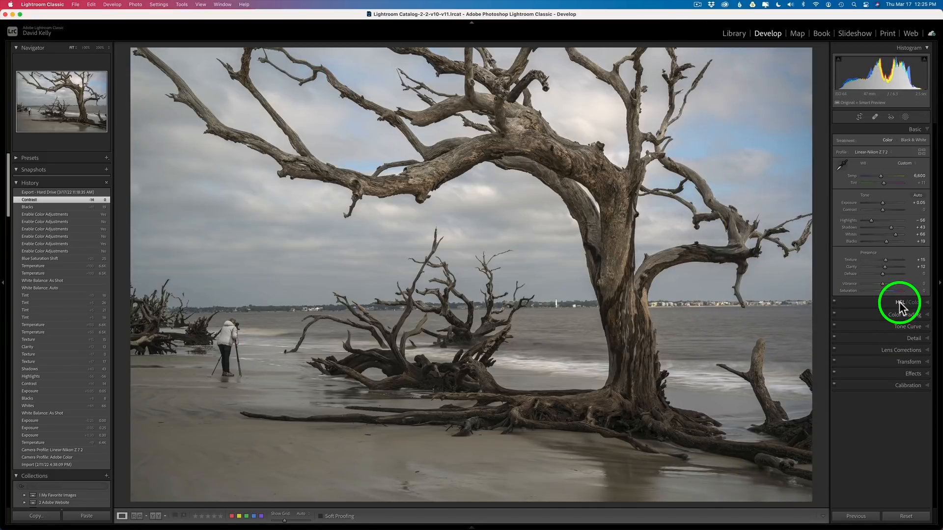
Review the photo's HSL color adjustments and open the photo in Adobe Photoshop 2022 for editing
click(900, 302)
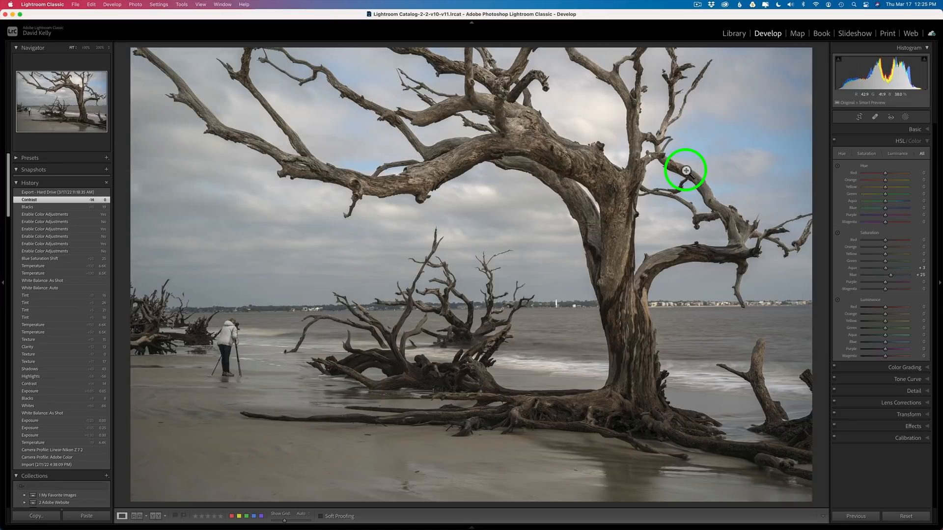
click(902, 141)
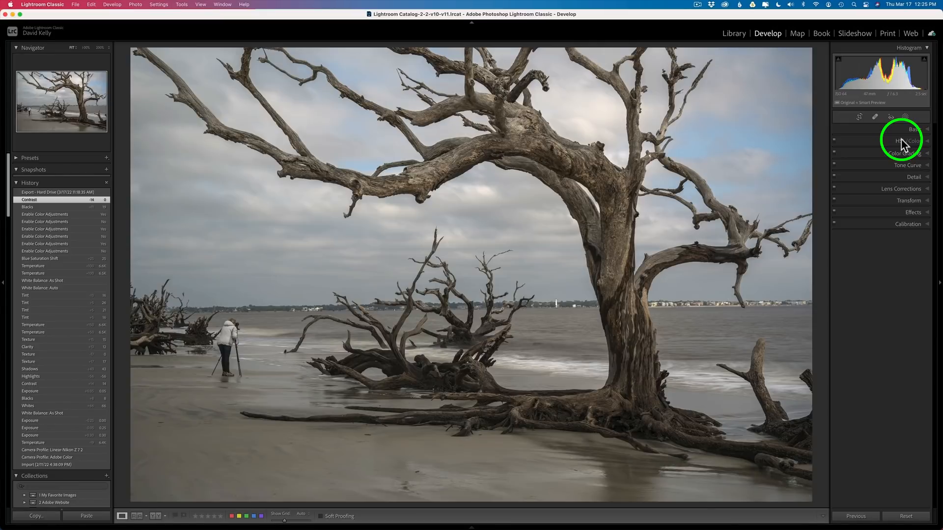
right_click(537, 202)
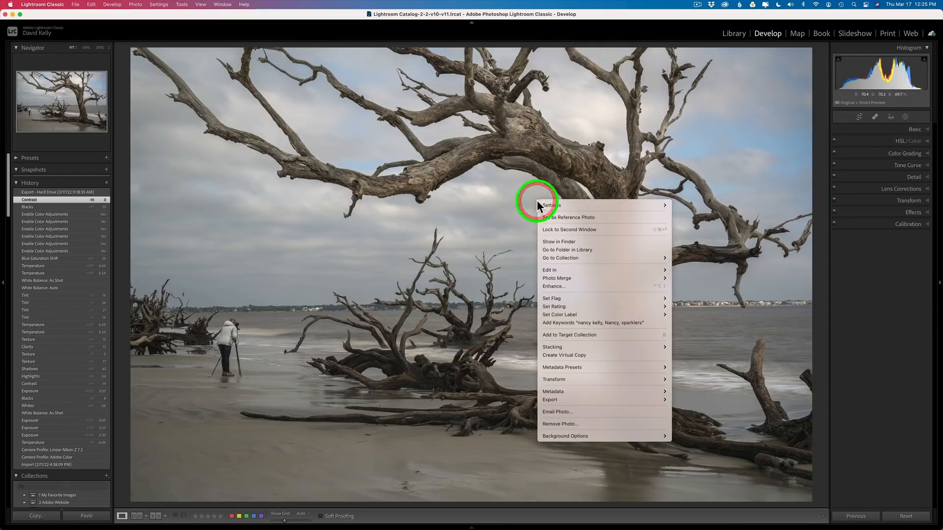
mouse_move(564, 269)
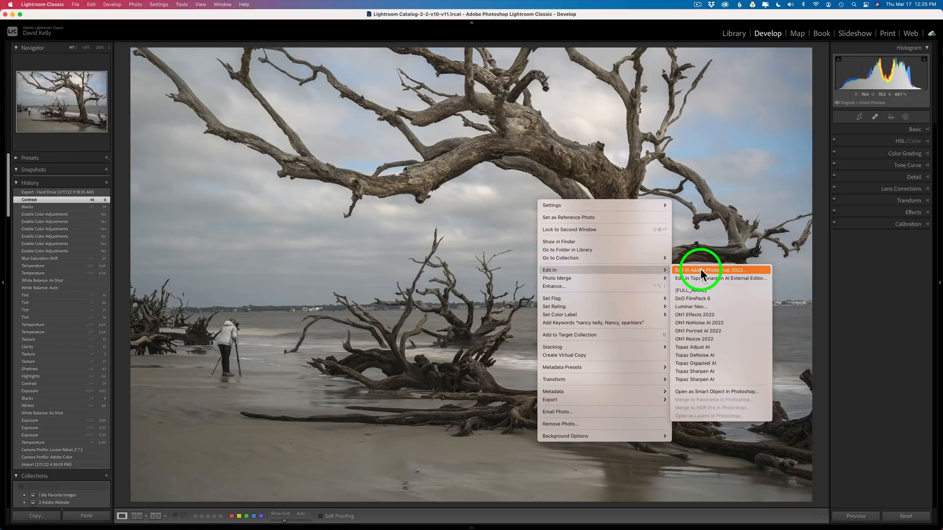
click(869, 307)
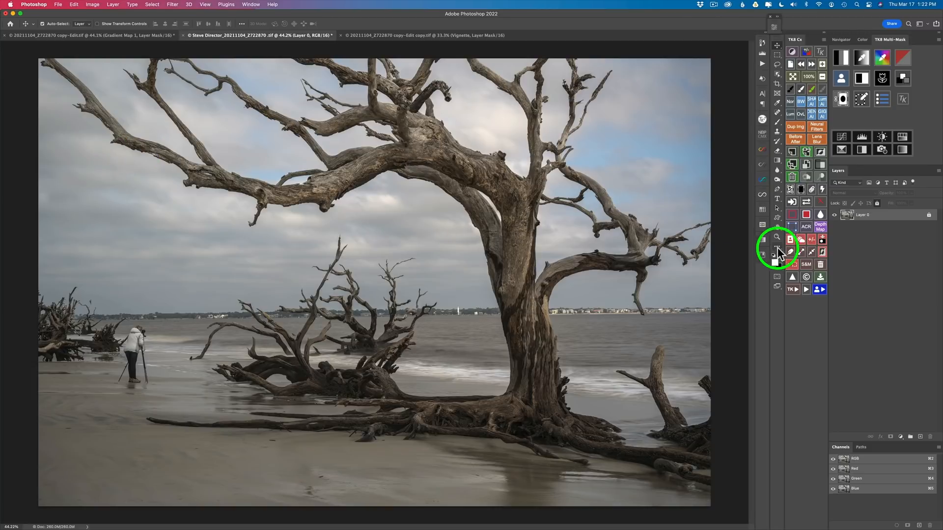
Select the sky and open the selection as an editable black-and-white mask
click(801, 239)
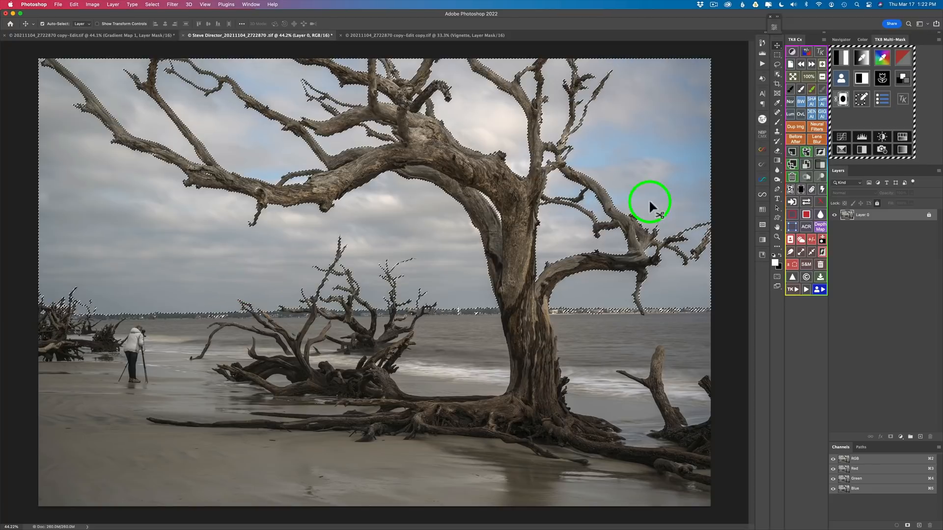
click(862, 99)
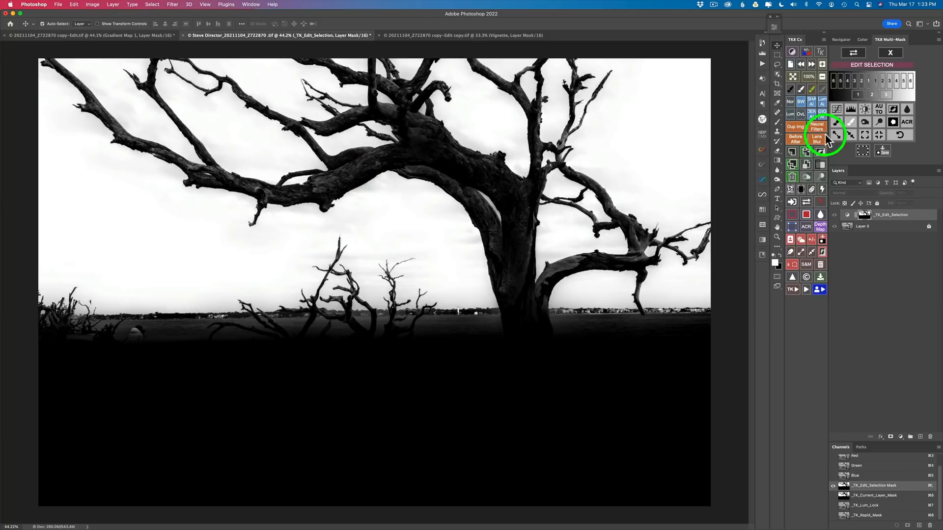
Burn the shadows over the tree and dodge the highlights in the sky on the mask, both at 50% exposure
click(866, 121)
mouse_move(501, 122)
mouse_down()
mouse_move(510, 84)
mouse_move(486, 65)
mouse_move(528, 104)
mouse_move(535, 126)
mouse_move(543, 100)
mouse_move(570, 104)
mouse_move(553, 174)
mouse_move(568, 65)
mouse_move(562, 176)
mouse_move(614, 210)
mouse_move(630, 254)
mouse_move(679, 247)
mouse_move(559, 262)
mouse_move(569, 260)
mouse_move(523, 281)
mouse_move(494, 249)
mouse_move(502, 274)
mouse_move(530, 217)
mouse_move(525, 197)
mouse_move(472, 158)
mouse_move(423, 148)
mouse_move(480, 221)
mouse_move(452, 203)
mouse_up()
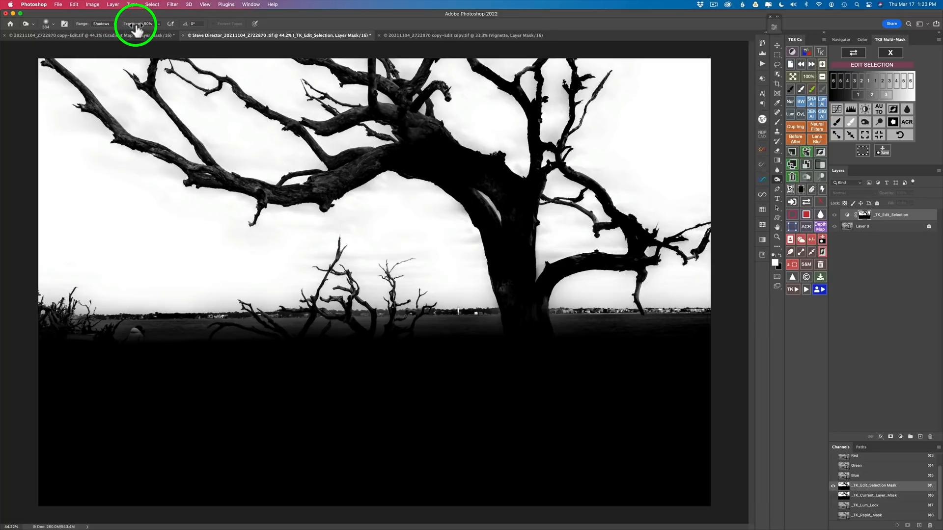
mouse_move(311, 187)
mouse_down()
mouse_move(344, 179)
mouse_move(238, 196)
mouse_move(275, 196)
mouse_move(114, 136)
mouse_move(69, 87)
mouse_move(67, 68)
mouse_move(157, 91)
mouse_move(150, 71)
mouse_move(217, 149)
mouse_move(194, 130)
mouse_move(222, 72)
mouse_move(329, 142)
mouse_move(314, 107)
mouse_move(392, 92)
mouse_move(322, 57)
mouse_move(412, 105)
mouse_move(375, 50)
mouse_move(406, 73)
mouse_move(425, 63)
mouse_move(422, 89)
mouse_move(444, 87)
mouse_move(399, 111)
mouse_move(351, 243)
mouse_move(354, 282)
mouse_move(327, 279)
mouse_move(352, 254)
mouse_move(337, 268)
mouse_move(419, 283)
mouse_move(403, 269)
mouse_move(390, 285)
mouse_move(423, 232)
mouse_move(474, 244)
mouse_move(425, 204)
mouse_up()
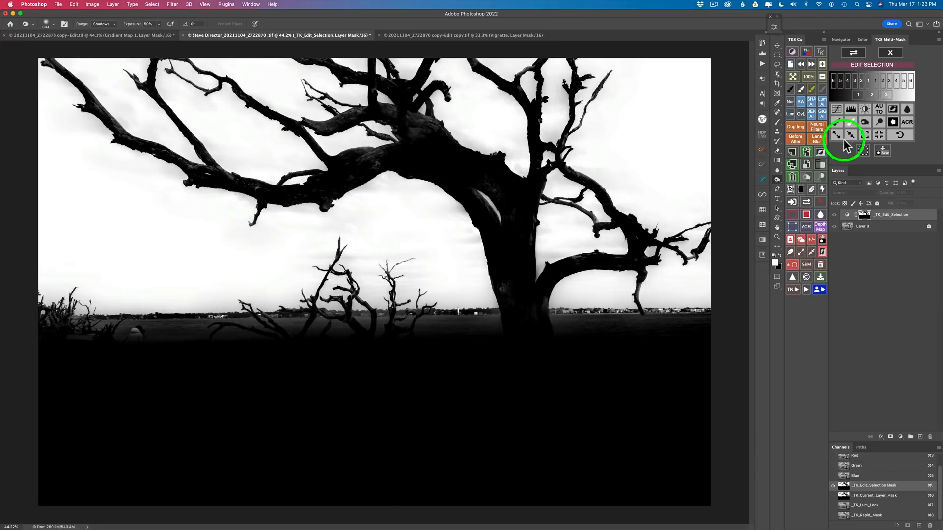
click(880, 121)
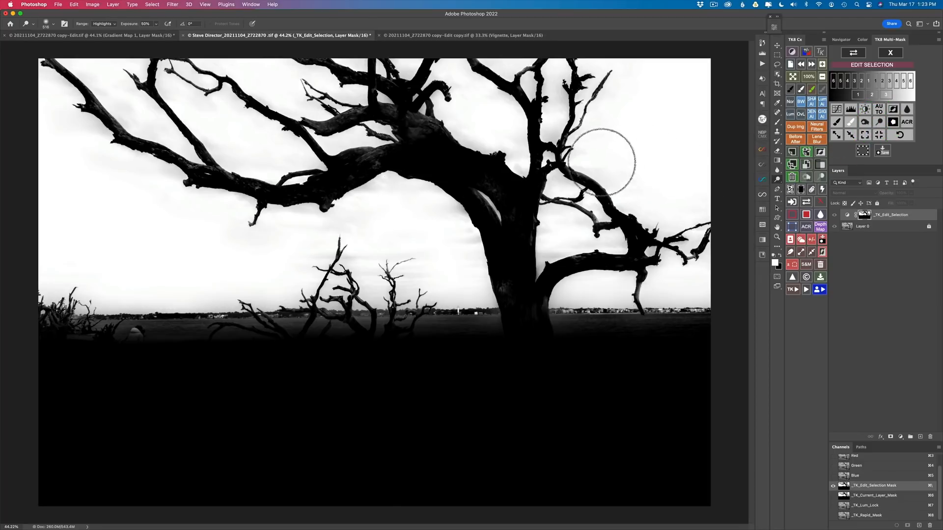
mouse_move(509, 220)
mouse_down()
mouse_move(435, 227)
mouse_move(456, 209)
mouse_move(447, 222)
mouse_move(453, 207)
mouse_move(410, 218)
mouse_move(373, 188)
mouse_move(381, 216)
mouse_move(430, 236)
mouse_move(425, 265)
mouse_move(374, 253)
mouse_move(366, 268)
mouse_move(350, 257)
mouse_move(374, 249)
mouse_move(413, 274)
mouse_move(461, 226)
mouse_move(510, 261)
mouse_move(541, 254)
mouse_move(550, 233)
mouse_move(538, 270)
mouse_move(563, 237)
mouse_move(561, 194)
mouse_move(611, 241)
mouse_move(623, 230)
mouse_move(652, 260)
mouse_move(668, 243)
mouse_move(667, 257)
mouse_move(642, 198)
mouse_move(574, 129)
mouse_move(570, 88)
mouse_move(561, 110)
mouse_move(475, 106)
mouse_move(463, 135)
mouse_move(377, 82)
mouse_move(391, 116)
mouse_move(493, 210)
mouse_move(484, 192)
mouse_move(488, 207)
mouse_move(468, 205)
mouse_move(479, 213)
mouse_move(453, 225)
mouse_move(354, 147)
mouse_up()
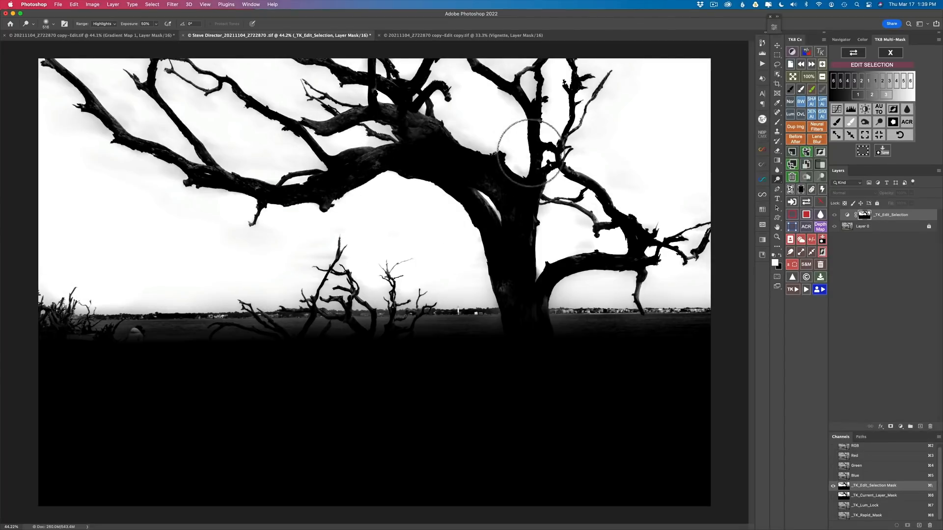
mouse_move(526, 142)
mouse_down()
mouse_move(496, 102)
mouse_move(568, 73)
mouse_up()
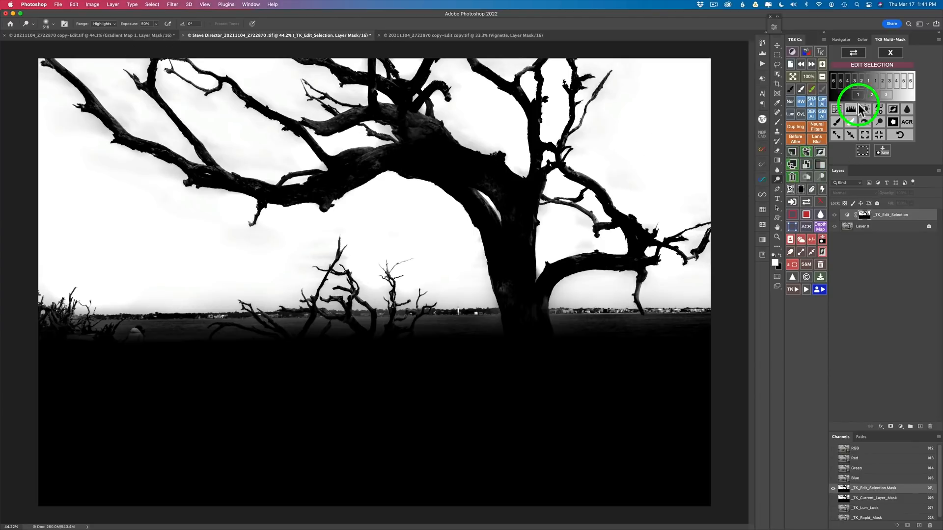
Save the edited mask as a channel named SKY and turn the mask into an active selection
click(884, 151)
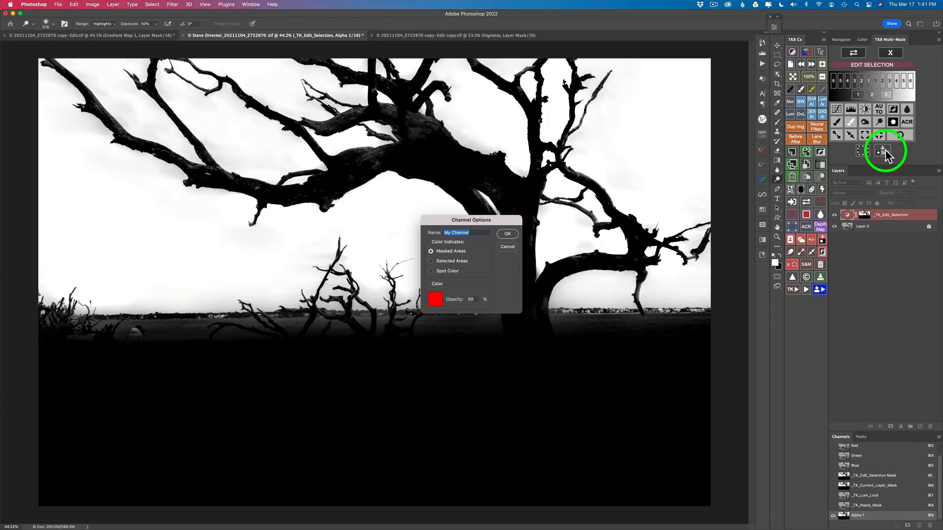
text(SKY)
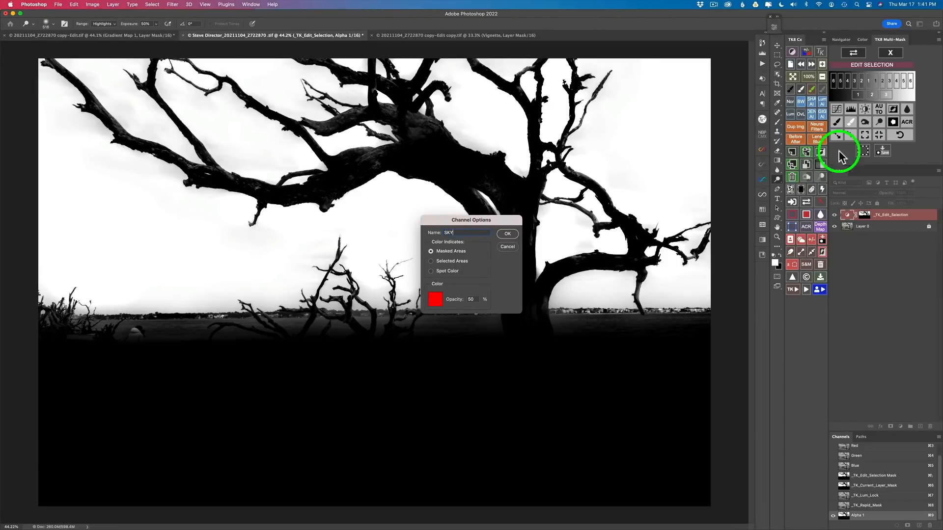
click(508, 234)
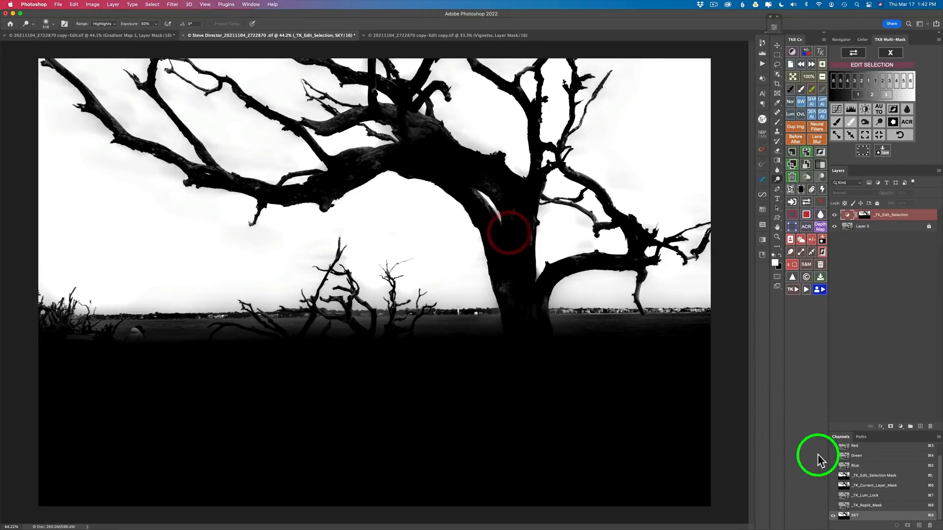
click(855, 517)
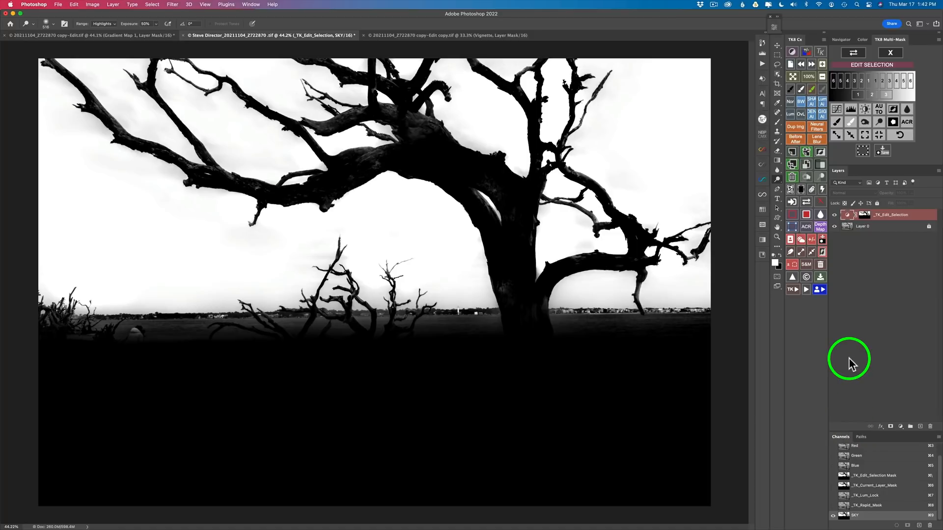
click(863, 152)
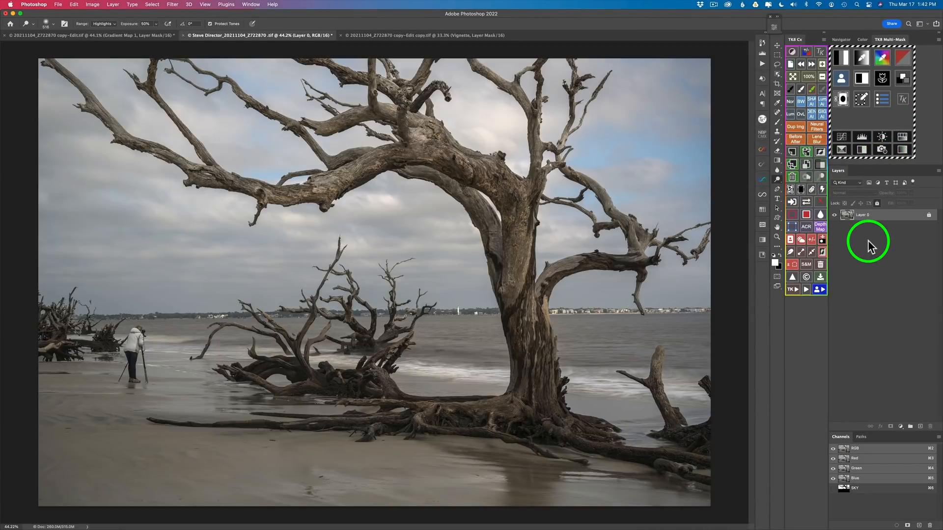
Invert the sky selection and save it as a new channel named Foreground
click(822, 252)
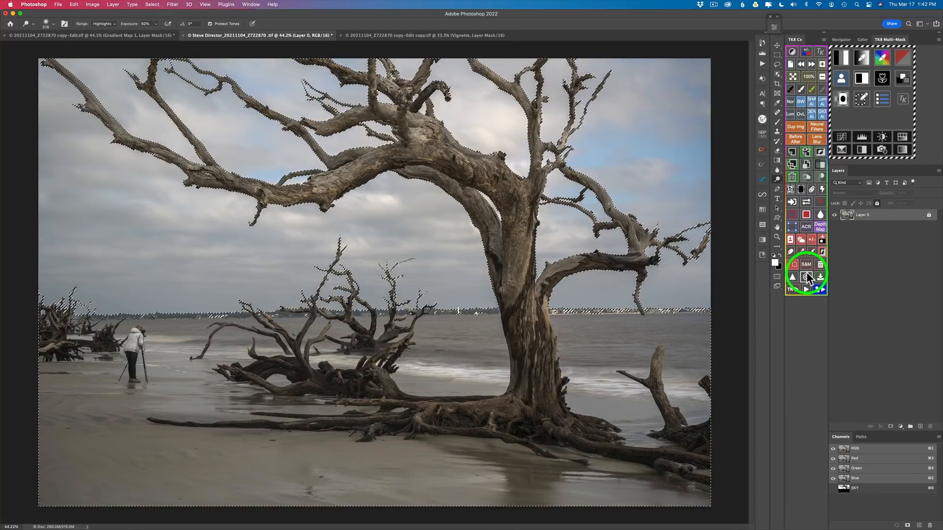
click(821, 240)
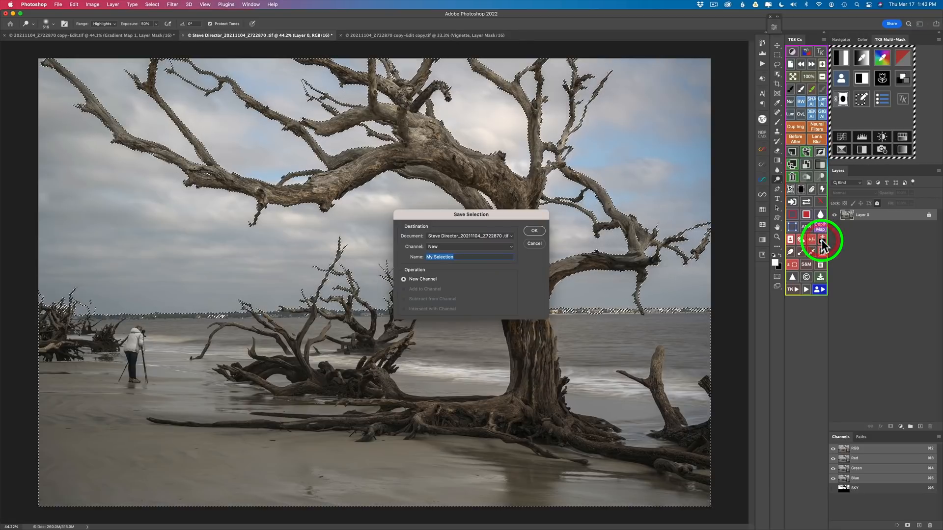
text(For)
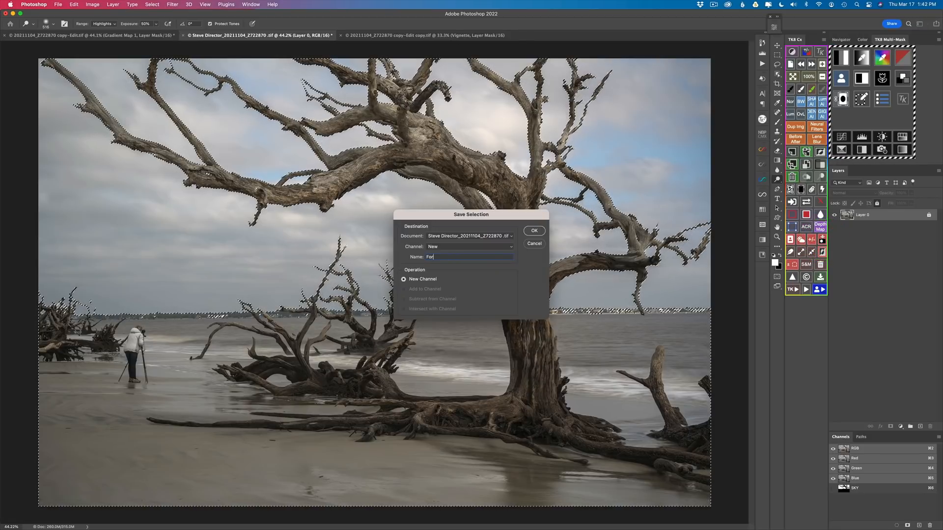
text(eground)
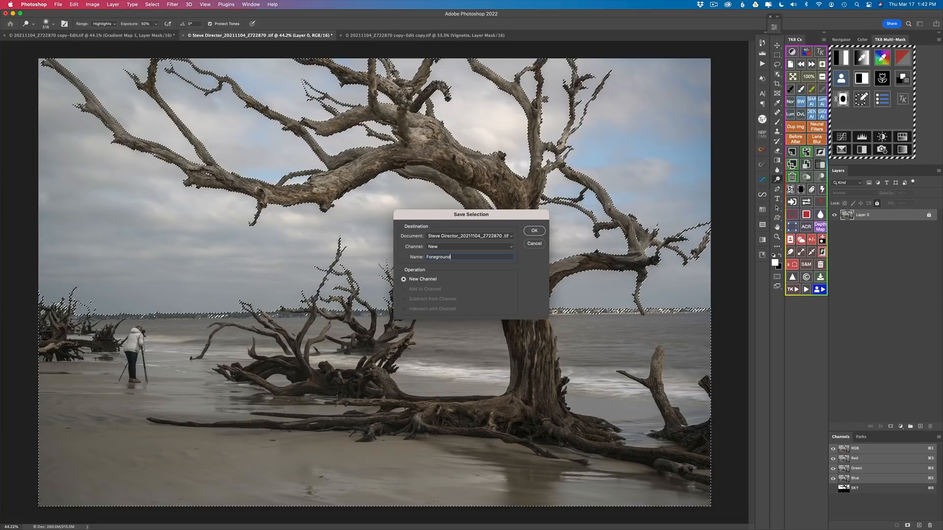
click(535, 231)
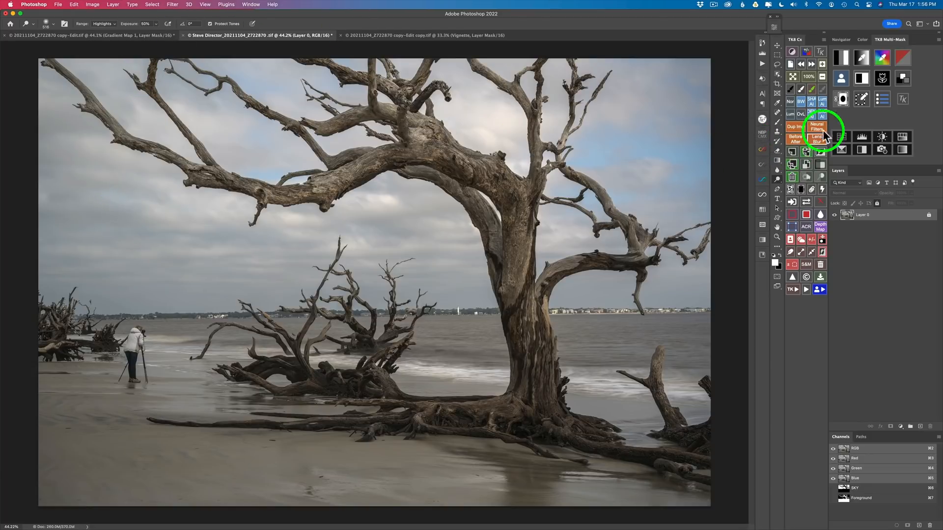
Generate a midtones-3 luminosity mask, apply it to a new Color Grading adjustment layer, and select that layer's mask
click(842, 57)
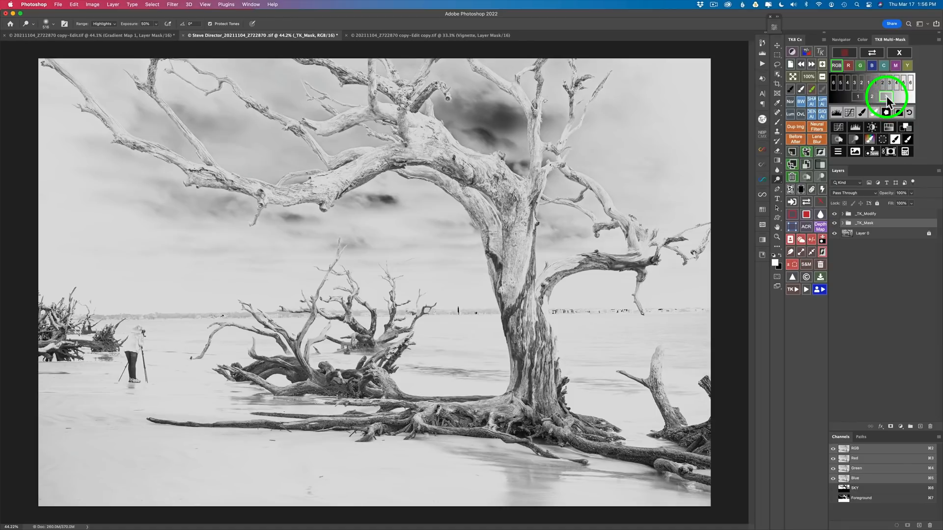
click(907, 127)
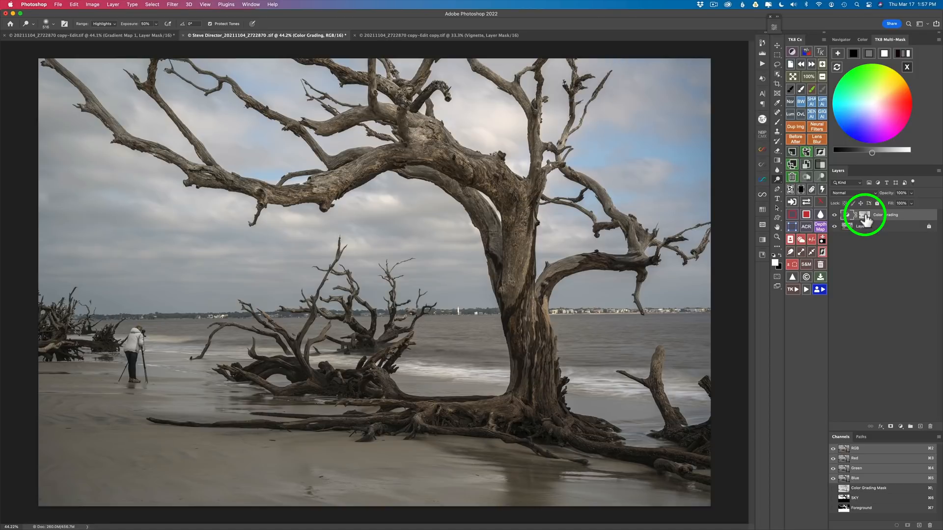
click(864, 216)
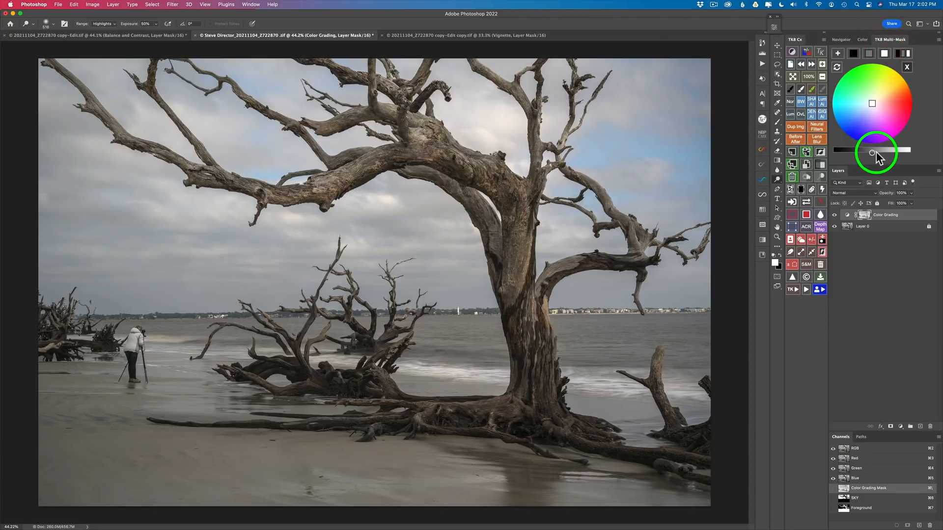
Brighten the highlights in the Color Grading adjustment by raising their luminosity
click(850, 130)
drag(879, 154, 887, 153)
click(777, 155)
click(886, 154)
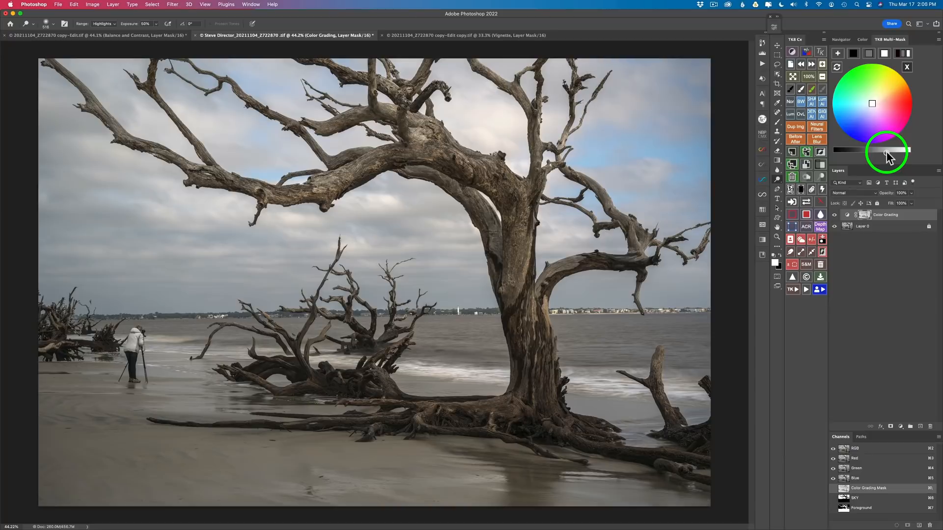
Darken the shadows in the Color Grading adjustment and compare the photo with and without the layer
click(855, 54)
click(873, 152)
mouse_move(872, 151)
mouse_down()
mouse_move(857, 152)
mouse_move(871, 153)
mouse_up()
drag(887, 152, 875, 153)
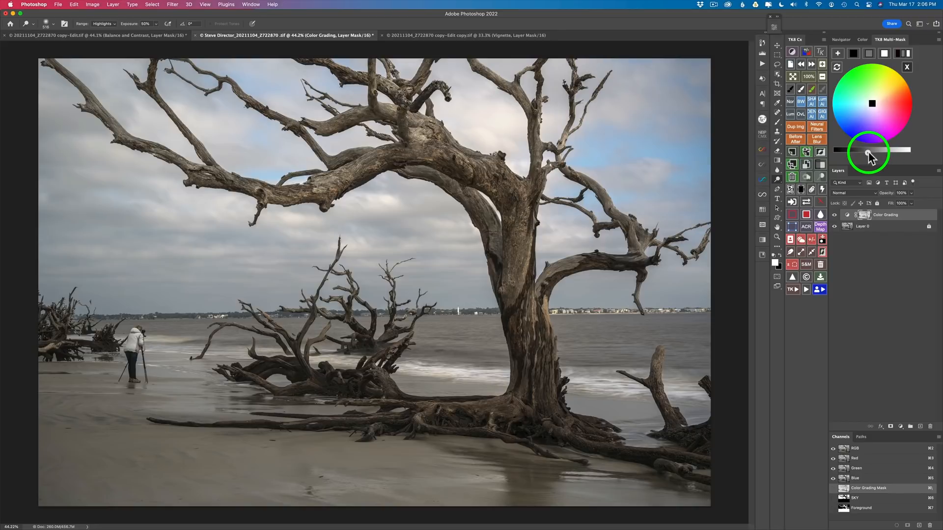
drag(868, 152, 861, 152)
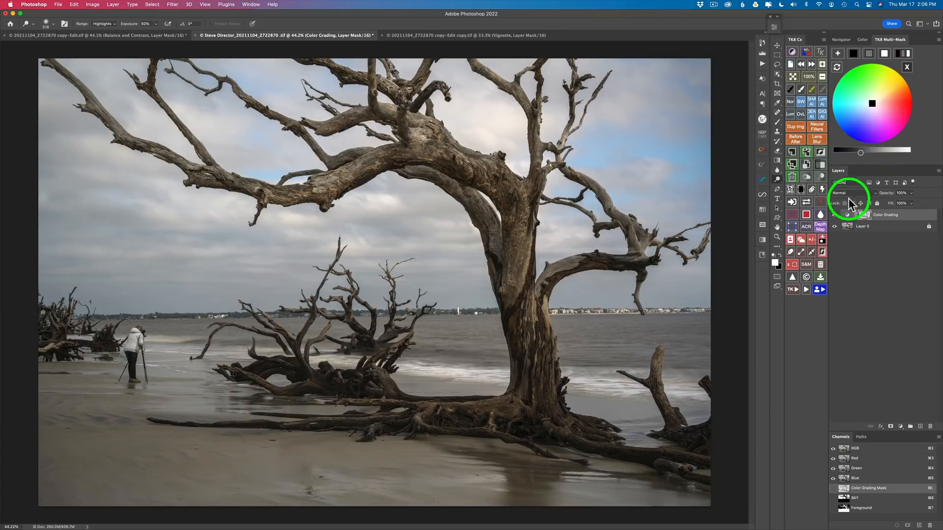
click(834, 215)
click(835, 216)
click(834, 217)
click(835, 216)
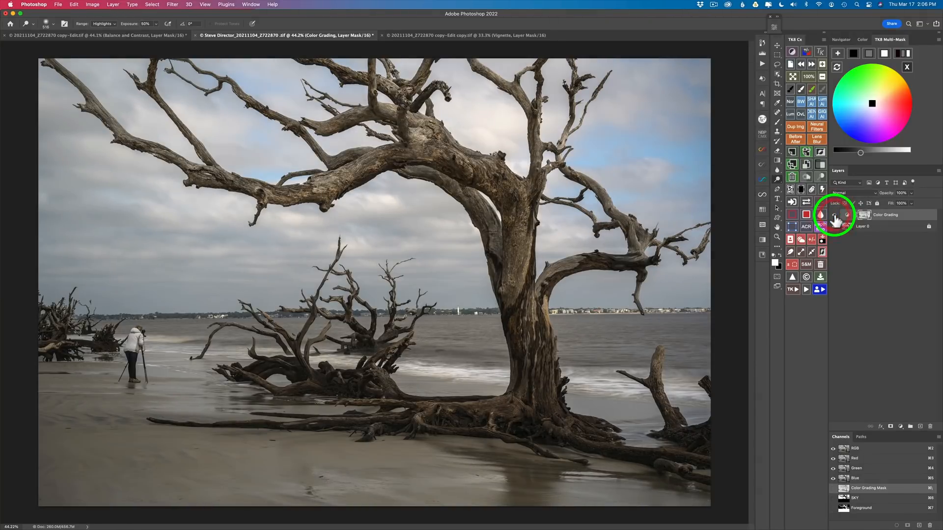
Try darker midtones in the Color Grading adjustment and settle on a slightly brighter midtone luminosity
click(870, 54)
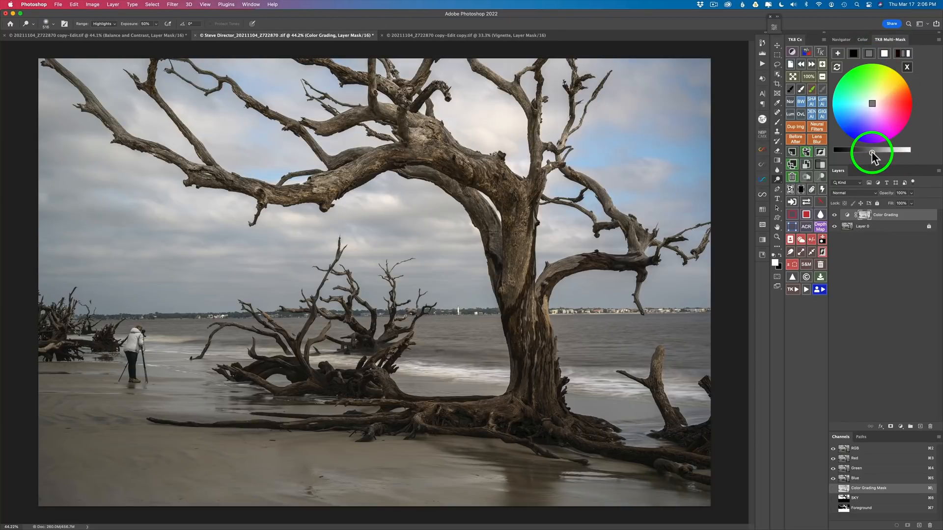
drag(873, 151, 862, 153)
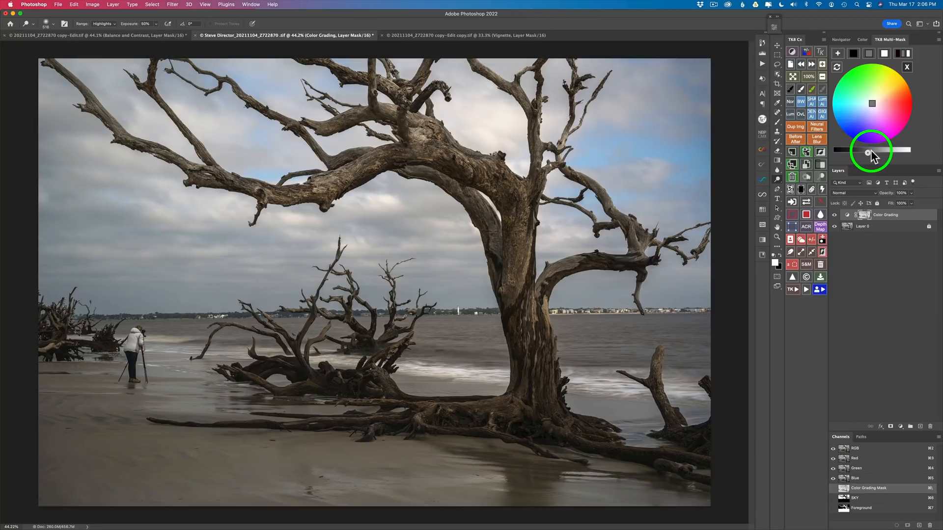
drag(872, 152, 882, 153)
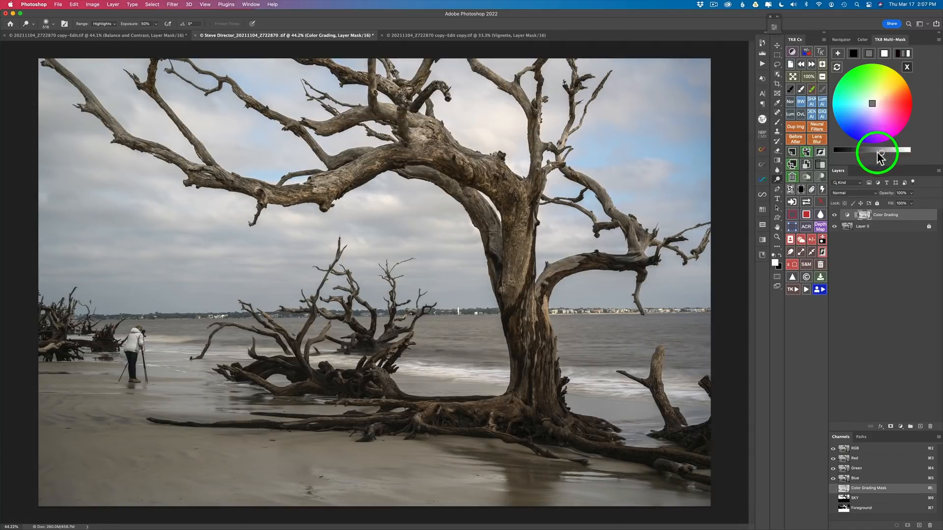
Compare the photo with and without the Color Grading layer
click(834, 217)
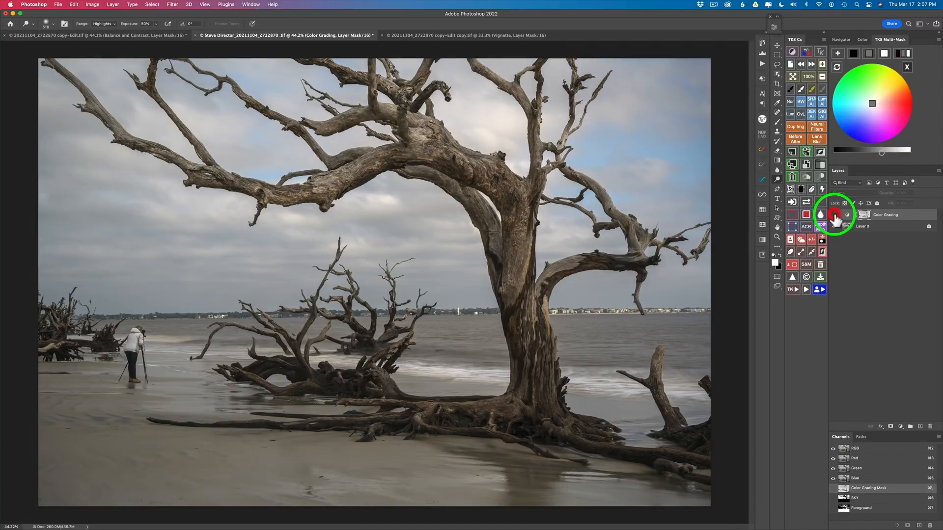
click(835, 217)
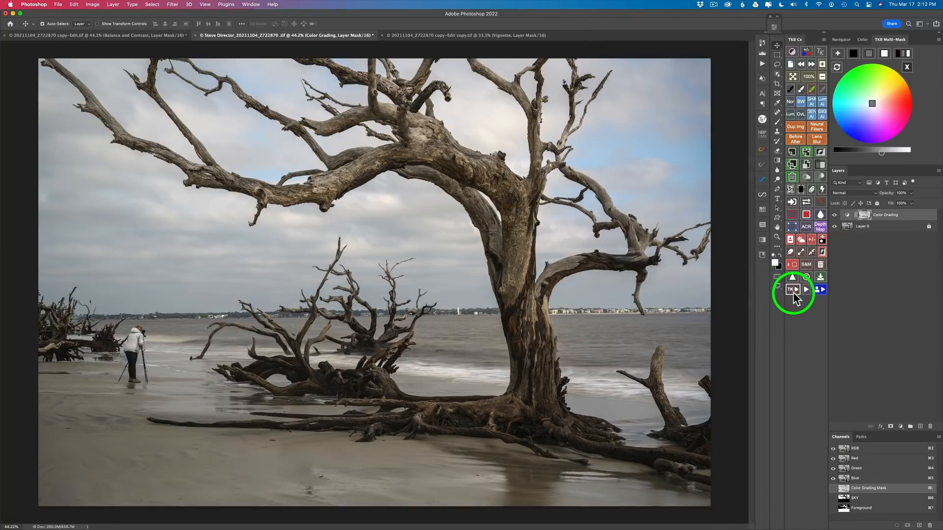
Add a Clarity layer using the TK Clarity action with a 40.2-pixel High Pass radius, and compare the photo with and without it
click(793, 290)
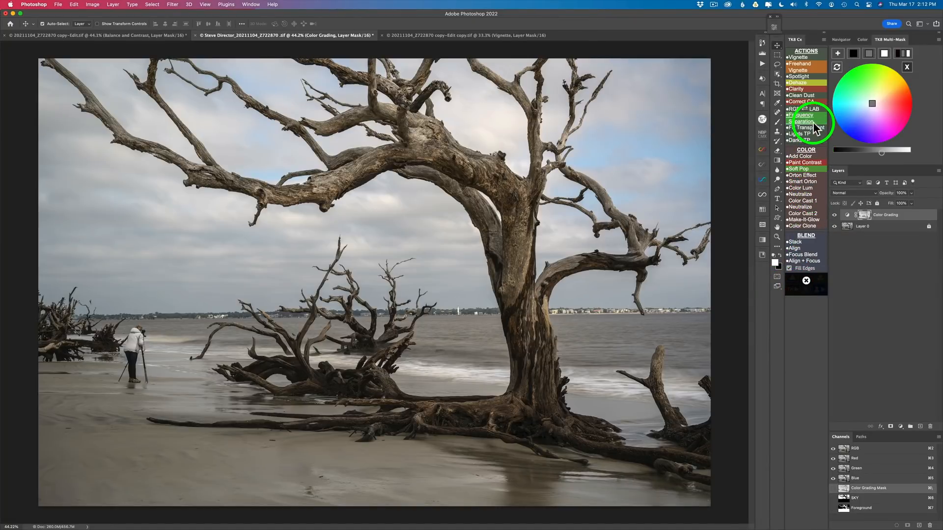
click(800, 87)
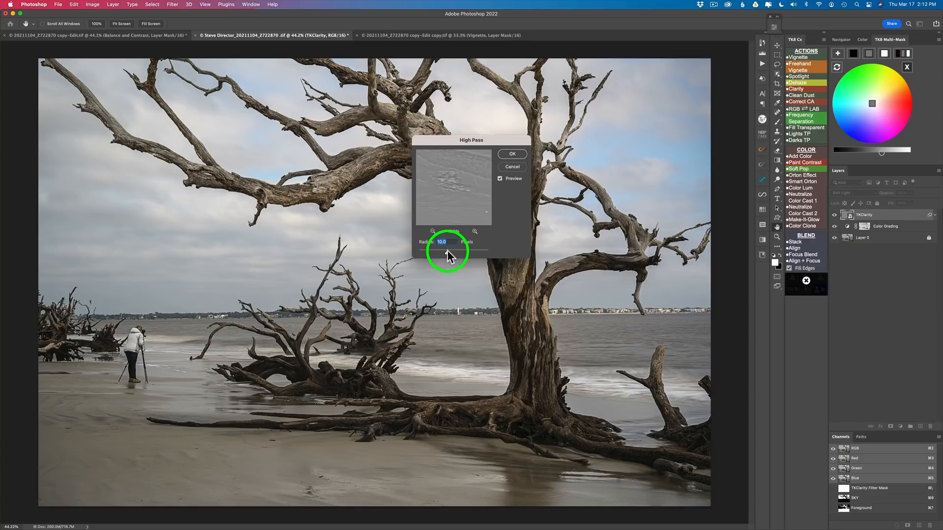
drag(453, 252, 454, 252)
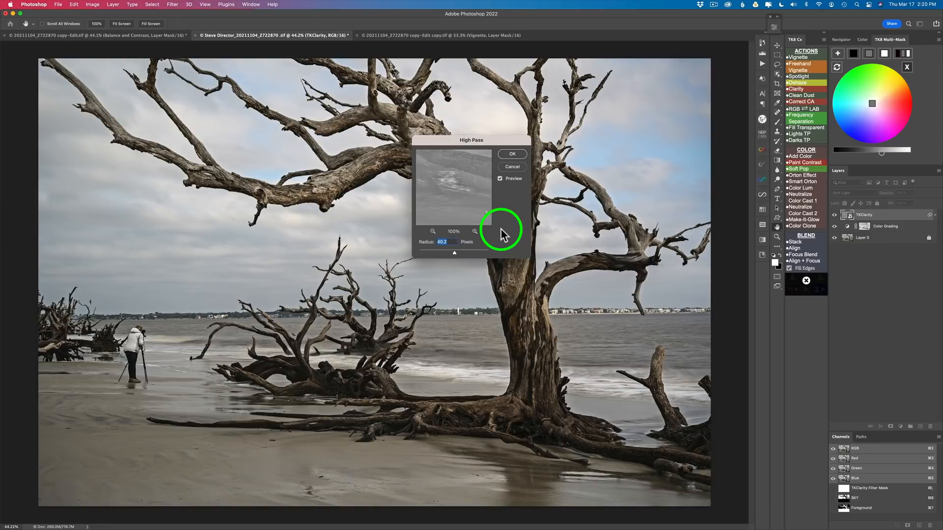
click(512, 154)
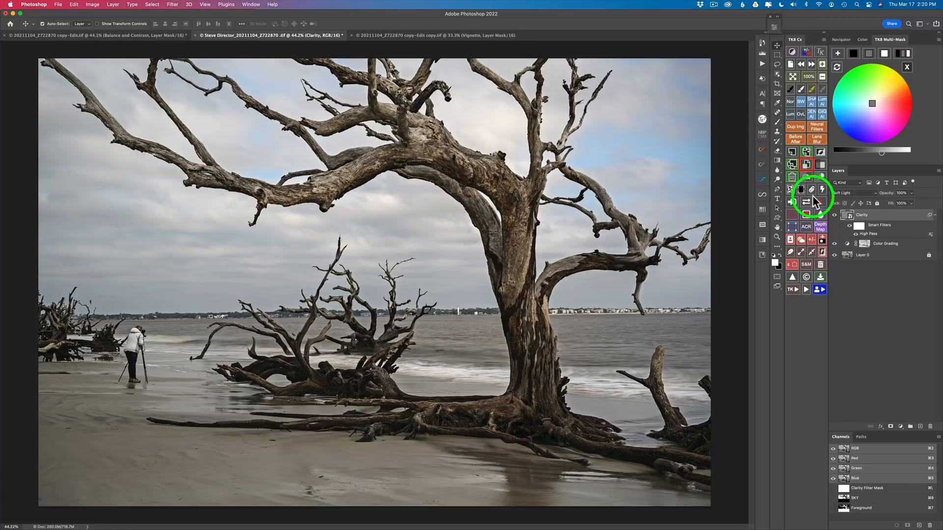
click(835, 215)
click(835, 216)
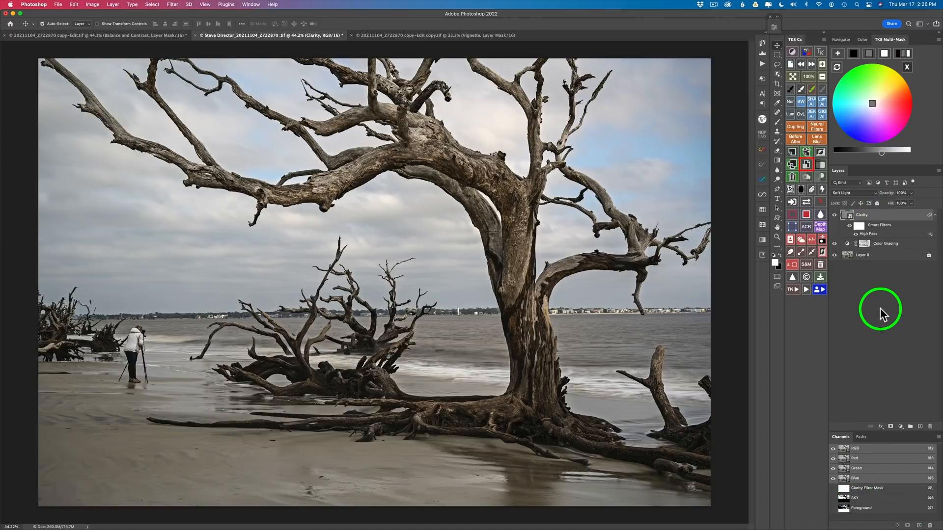
Load the saved Foreground mask and set it up for painting through onto a black mask on the Clarity layer
click(907, 67)
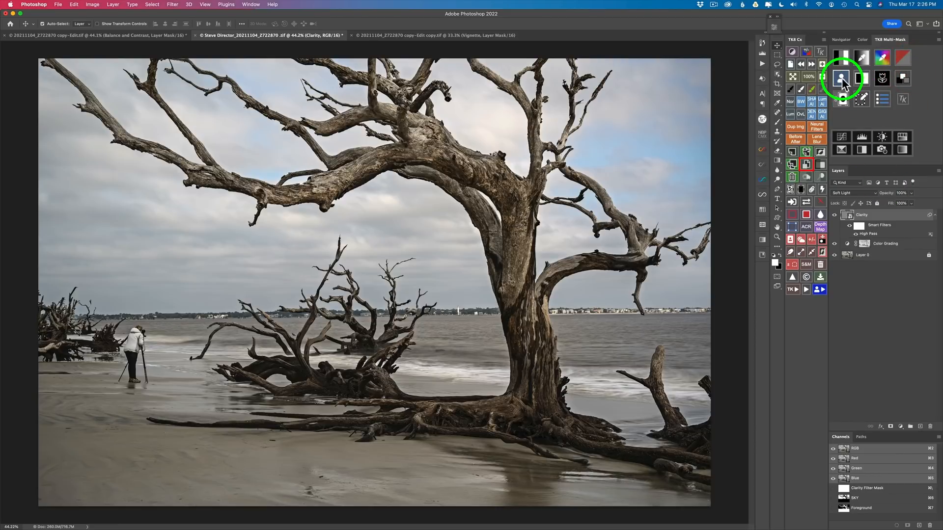
click(842, 78)
click(849, 58)
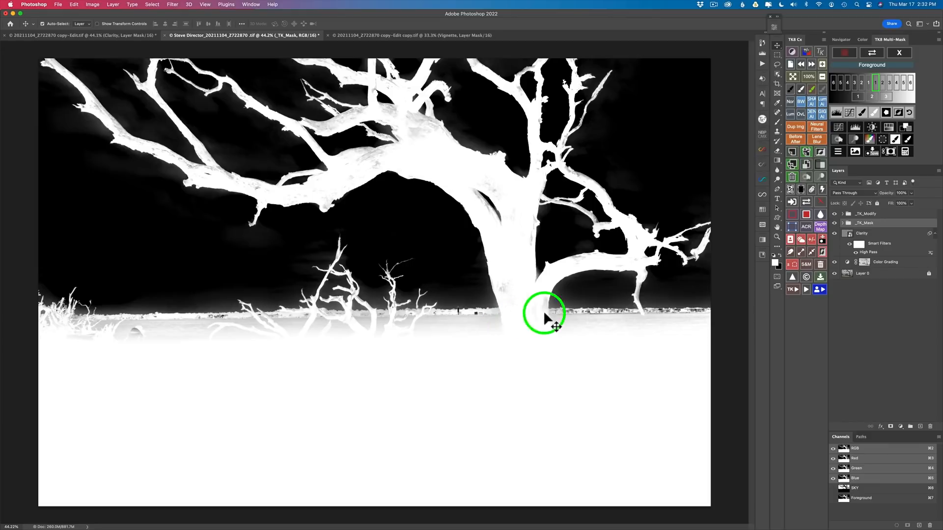
click(909, 141)
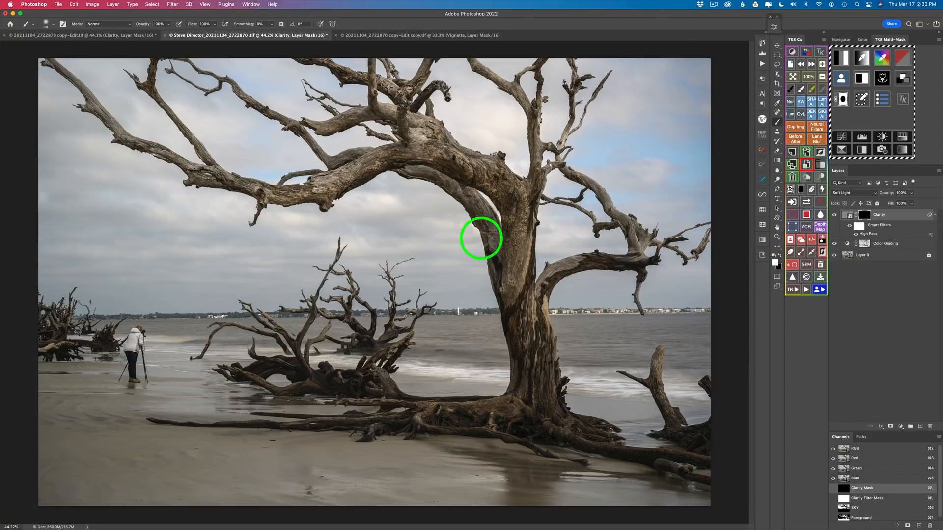
Paint white on the Clarity mask over the large tree, its roots, the nearby stump, the foreground sand and the tips of the smaller driftwood
mouse_move(413, 164)
mouse_down()
mouse_move(499, 179)
mouse_move(478, 184)
mouse_up()
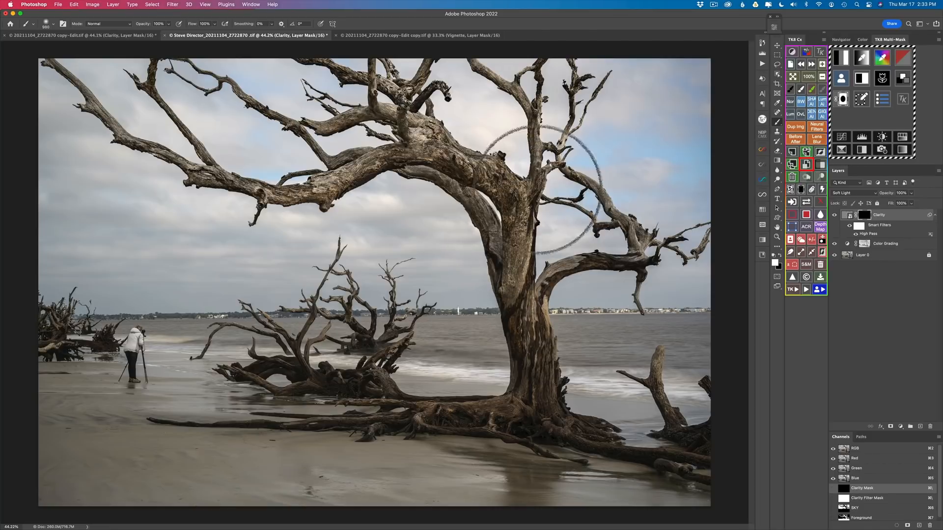
mouse_move(484, 211)
mouse_down()
mouse_move(528, 240)
mouse_move(475, 234)
mouse_up()
mouse_move(515, 269)
mouse_down()
mouse_move(539, 396)
mouse_move(533, 297)
mouse_up()
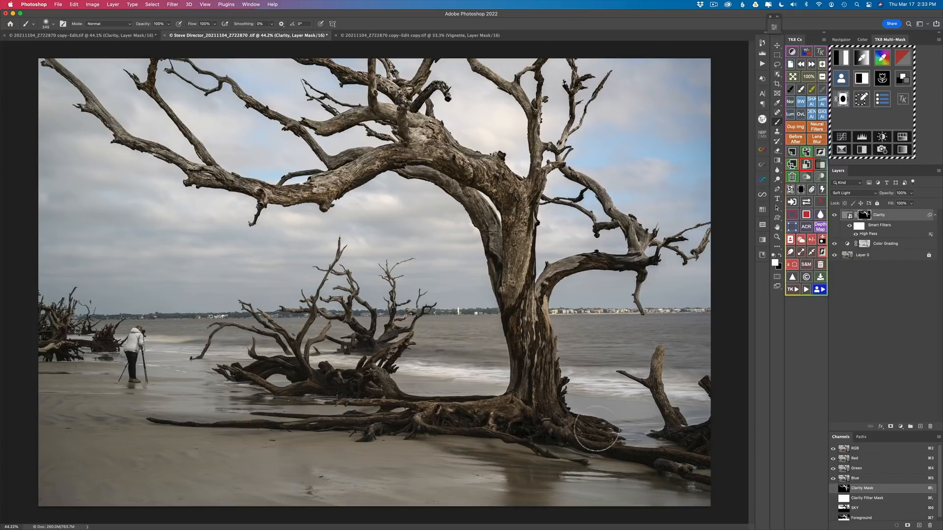
drag(593, 438, 583, 434)
drag(698, 440, 688, 435)
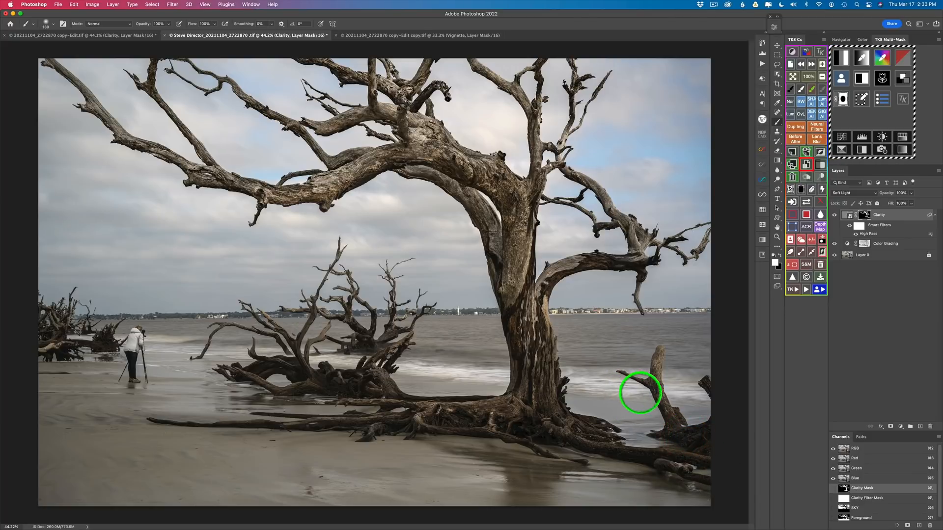
drag(642, 385, 624, 374)
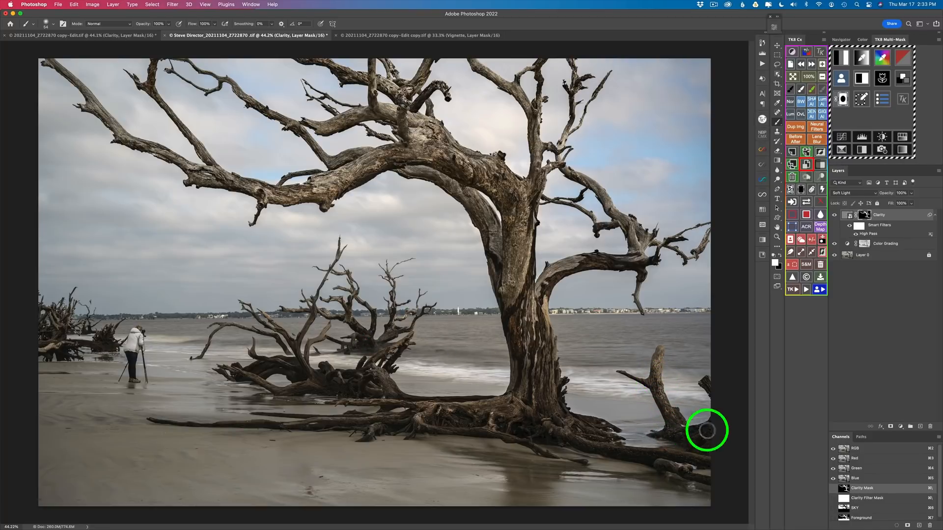
click(710, 426)
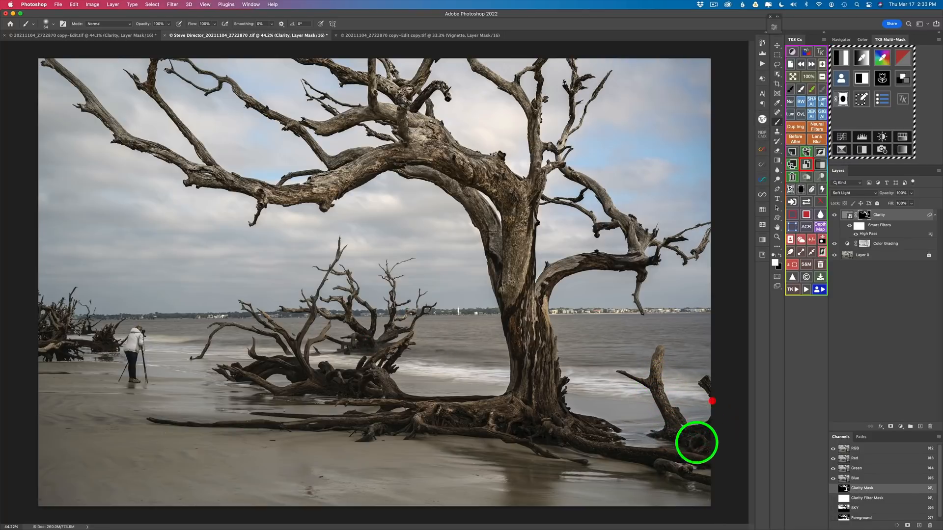
click(607, 447)
drag(431, 455, 527, 464)
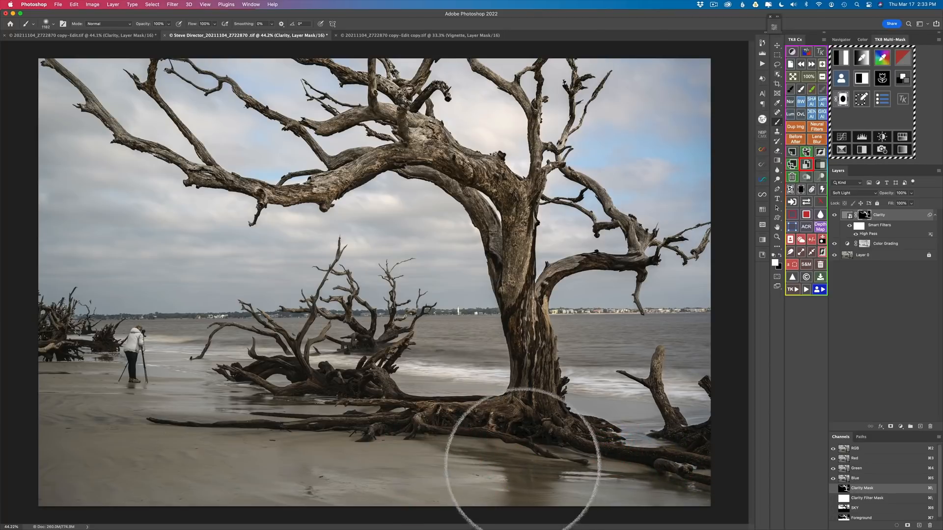
drag(457, 486, 445, 486)
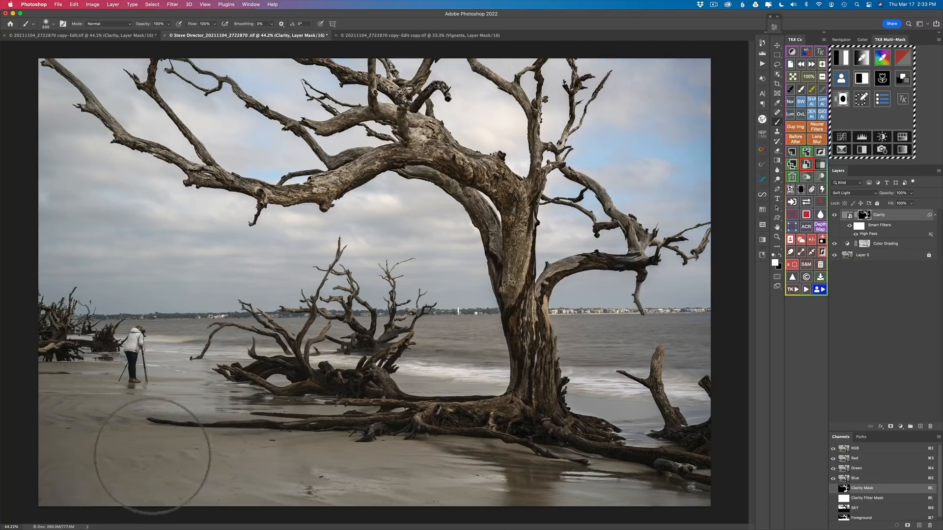
mouse_move(120, 382)
mouse_down()
mouse_move(337, 411)
mouse_move(143, 458)
mouse_move(84, 447)
mouse_move(326, 472)
mouse_move(242, 453)
mouse_move(301, 449)
mouse_move(305, 421)
mouse_move(328, 429)
mouse_move(267, 435)
mouse_move(415, 452)
mouse_move(615, 511)
mouse_move(284, 388)
mouse_move(316, 390)
mouse_move(264, 400)
mouse_move(335, 352)
mouse_move(275, 381)
mouse_move(337, 379)
mouse_move(389, 263)
mouse_move(341, 249)
mouse_move(319, 268)
mouse_move(337, 270)
mouse_move(307, 271)
mouse_move(396, 280)
mouse_move(400, 269)
mouse_move(308, 279)
mouse_move(389, 265)
mouse_up()
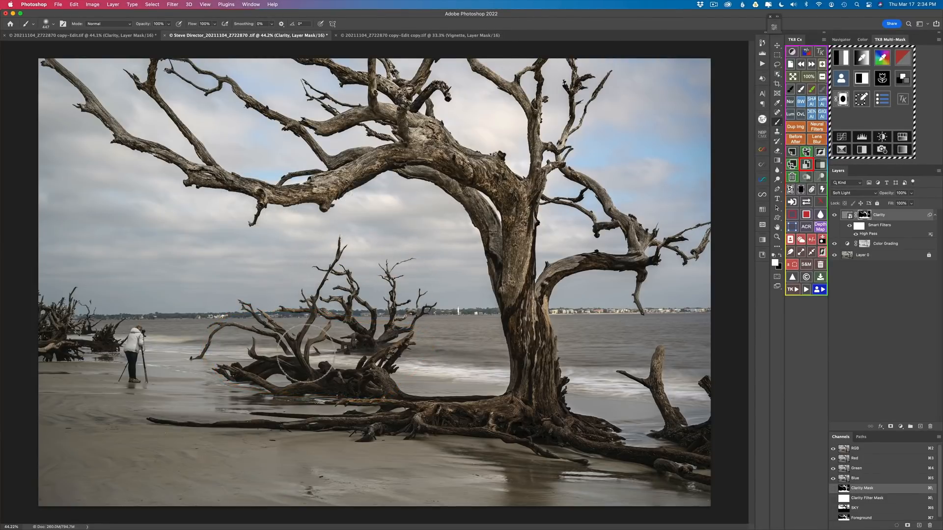
Compare the photo with and without the Clarity layer and inspect its painted mask for missed areas
key(v)
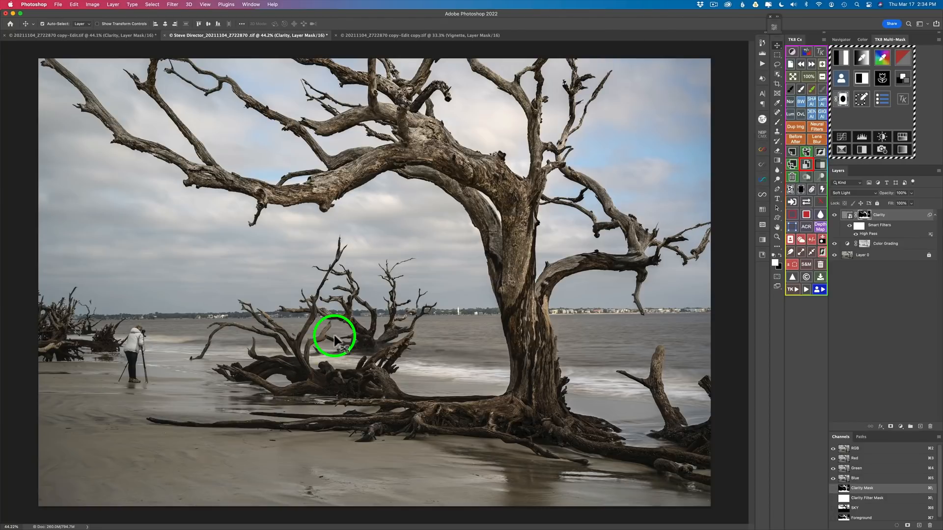
click(835, 216)
click(835, 216)
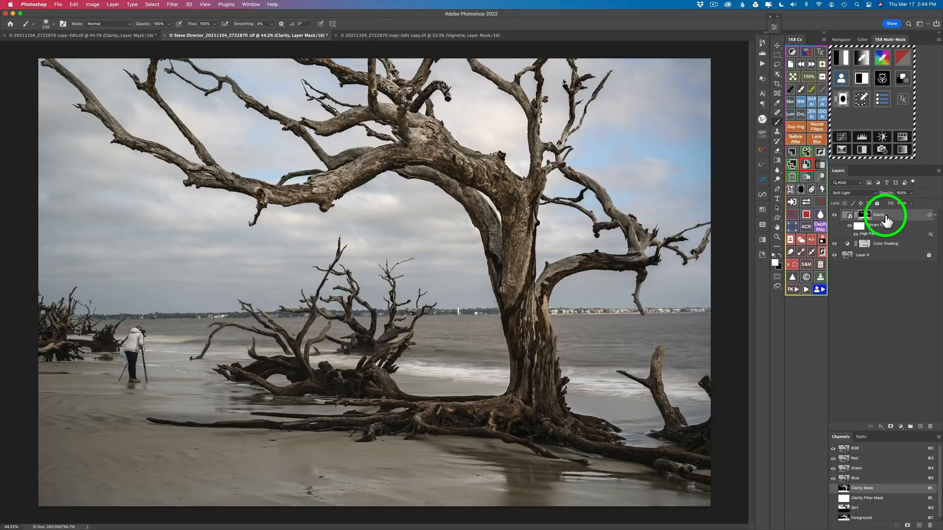
click(806, 202)
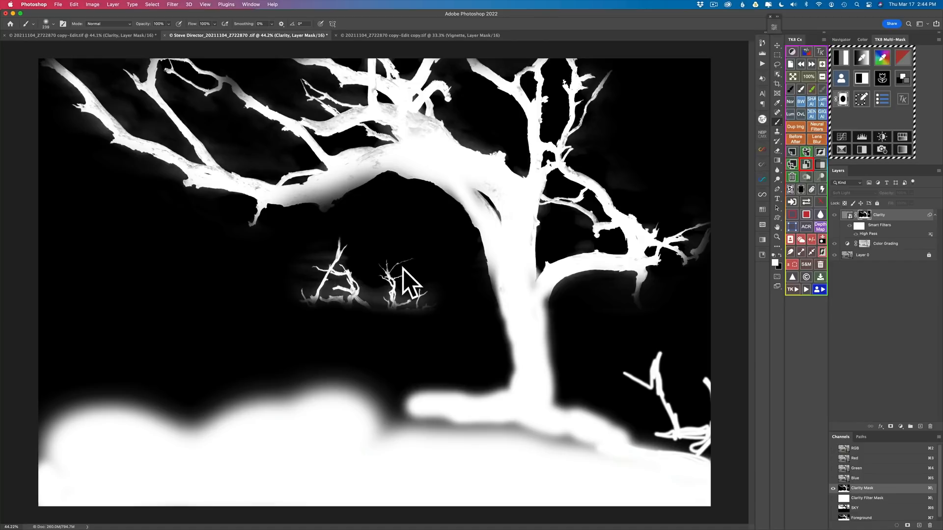
click(806, 202)
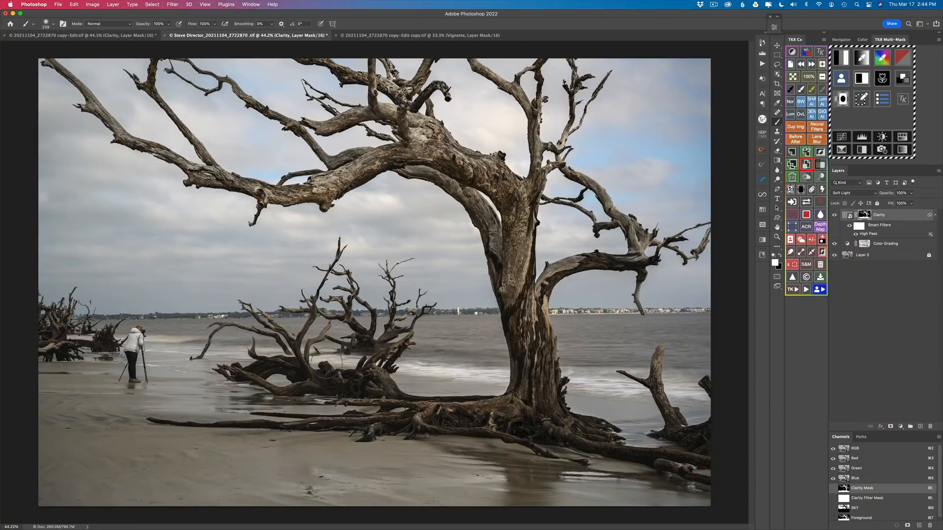
key(v)
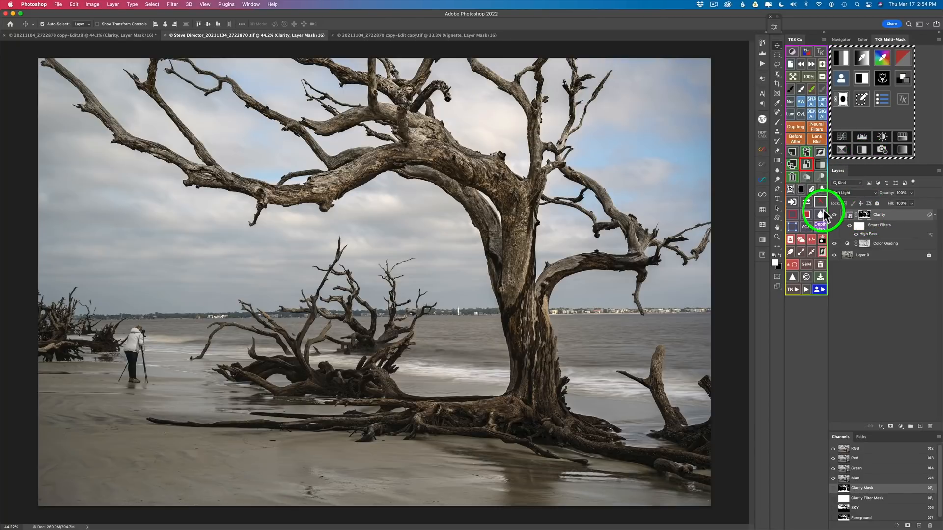
Isolate the smaller driftwood cluster with the Object Selection tool and paint it white on the Clarity mask
click(813, 239)
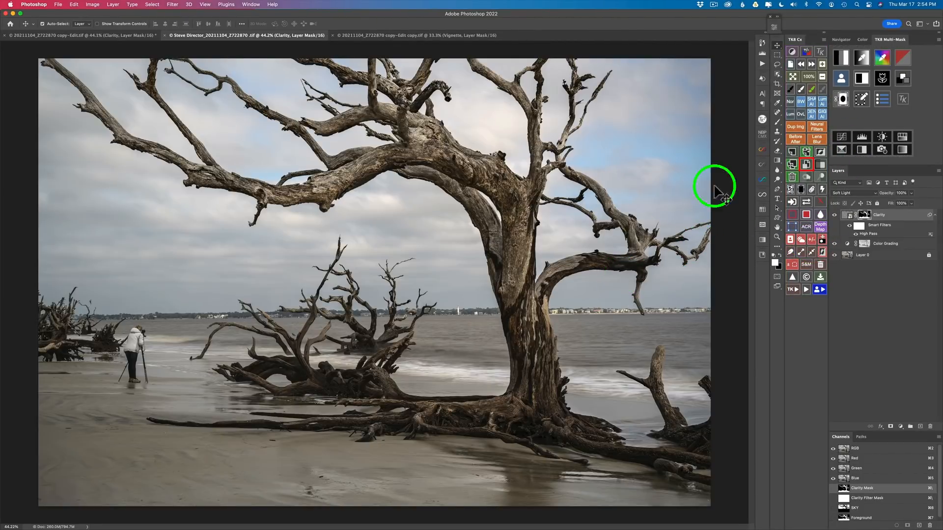
click(777, 73)
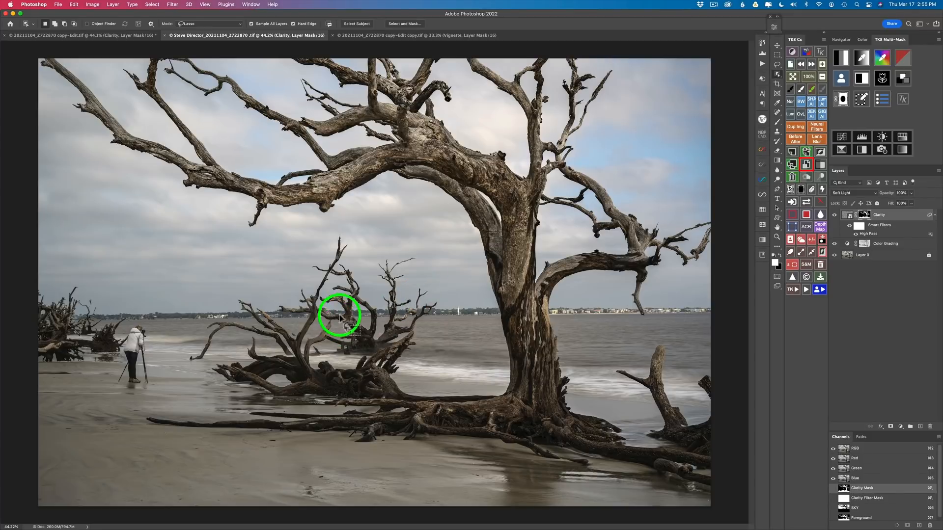
mouse_move(265, 294)
mouse_down()
mouse_move(232, 298)
mouse_move(191, 332)
mouse_move(191, 351)
mouse_move(230, 359)
mouse_move(225, 367)
mouse_move(247, 388)
mouse_move(369, 394)
mouse_move(410, 372)
mouse_move(442, 303)
mouse_move(428, 286)
mouse_move(410, 290)
mouse_move(419, 266)
mouse_move(411, 249)
mouse_move(374, 267)
mouse_move(377, 289)
mouse_move(345, 239)
mouse_move(328, 240)
mouse_move(314, 276)
mouse_move(265, 295)
mouse_up()
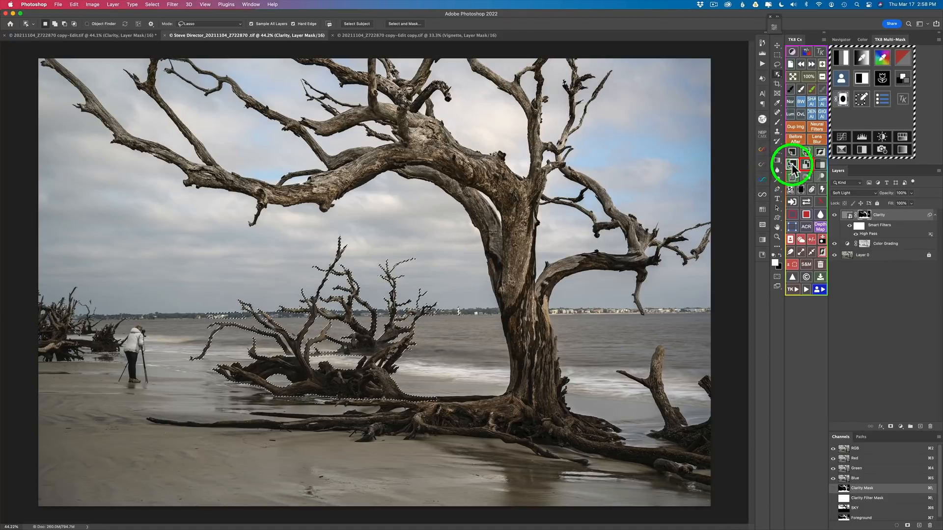
click(801, 88)
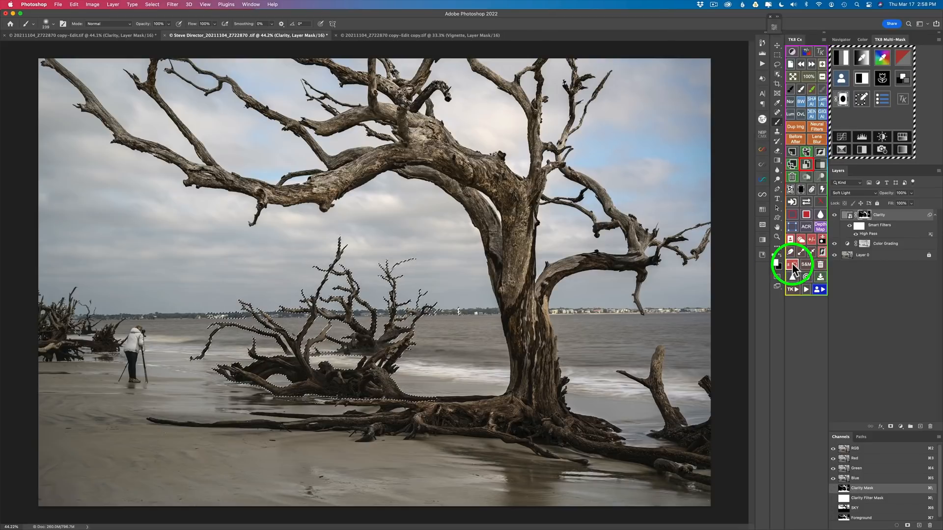
click(793, 265)
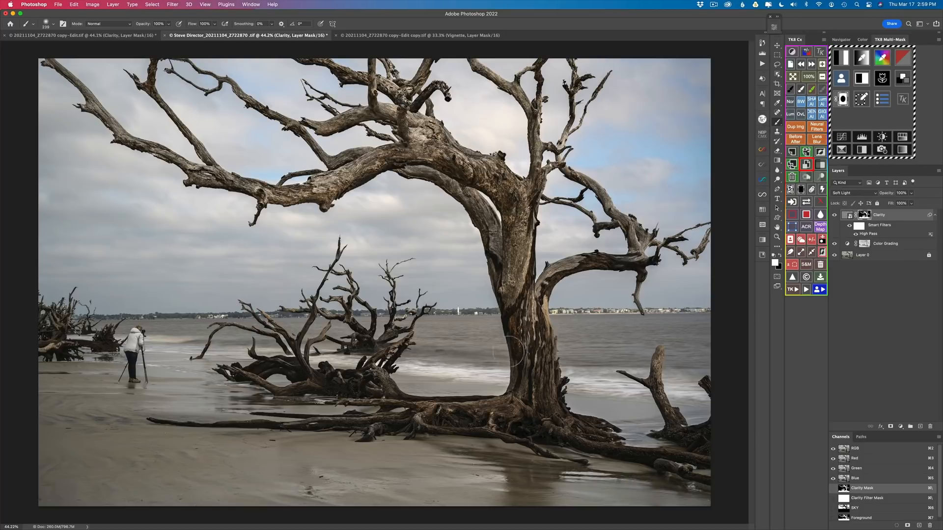
Review the effect of the Clarity layer and examine its updated mask on its own
click(834, 216)
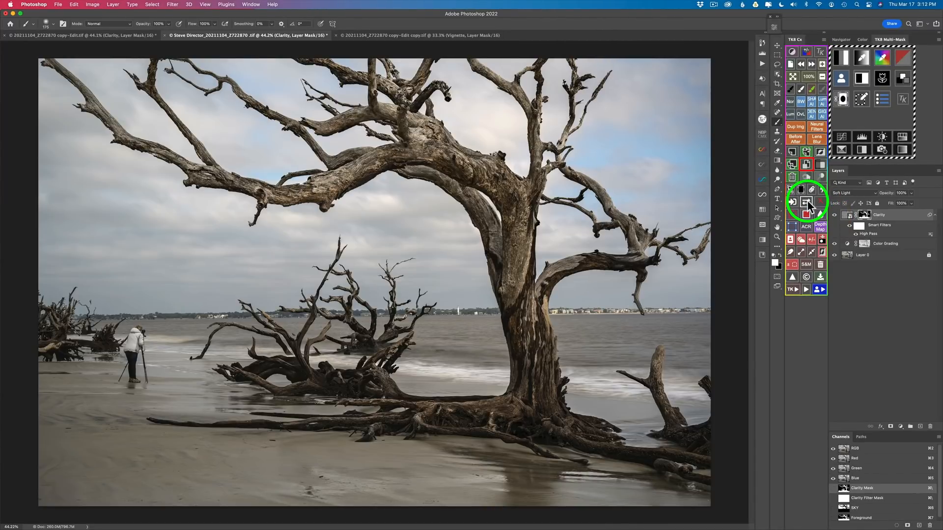
click(807, 201)
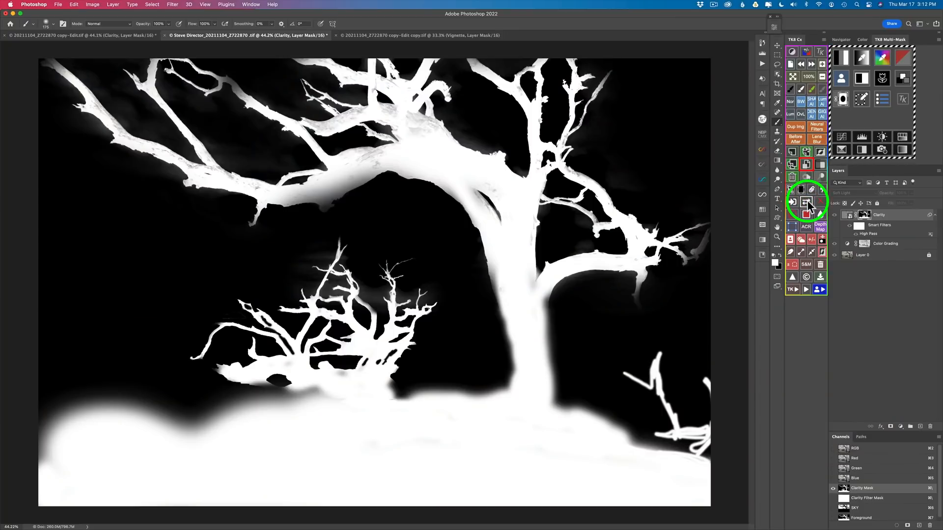
click(806, 201)
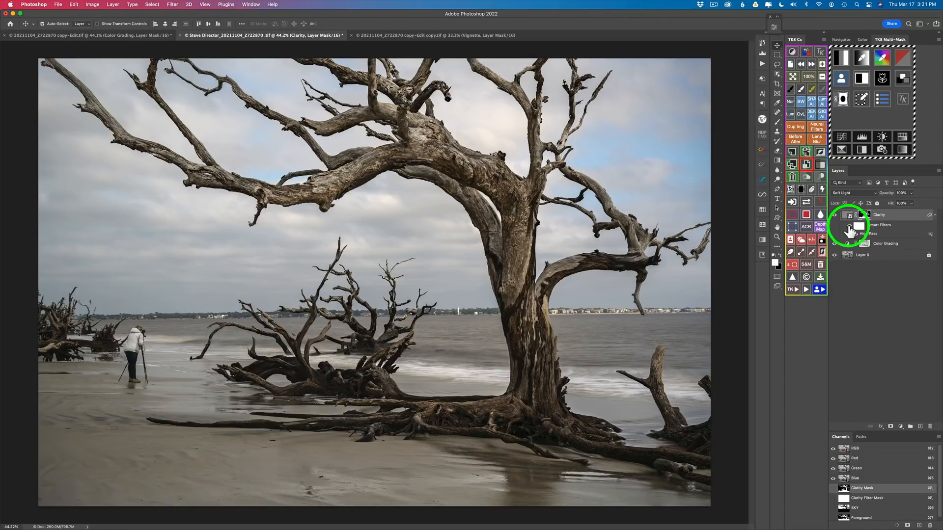
mouse_move(855, 218)
mouse_down()
mouse_move(867, 241)
mouse_move(865, 216)
mouse_up()
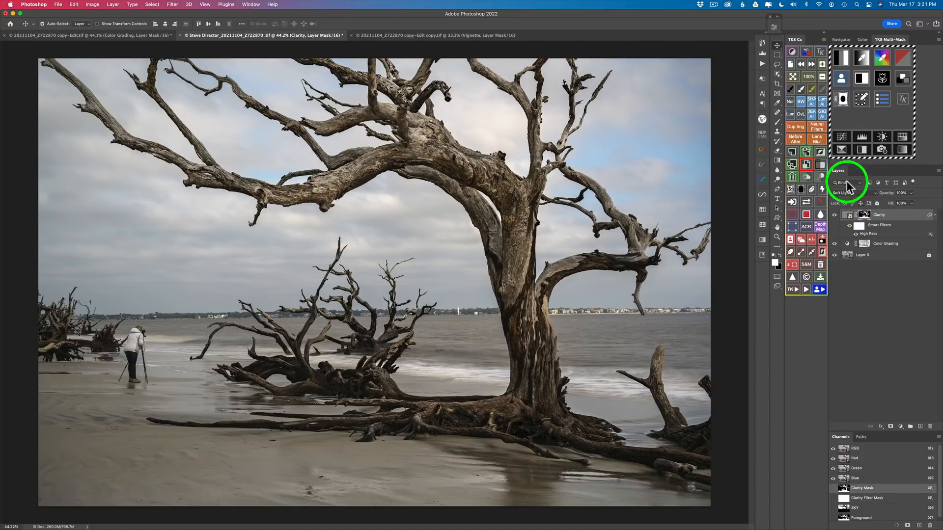
Stamp all visible layers into a new layer on top and convert it to a smart object
click(806, 153)
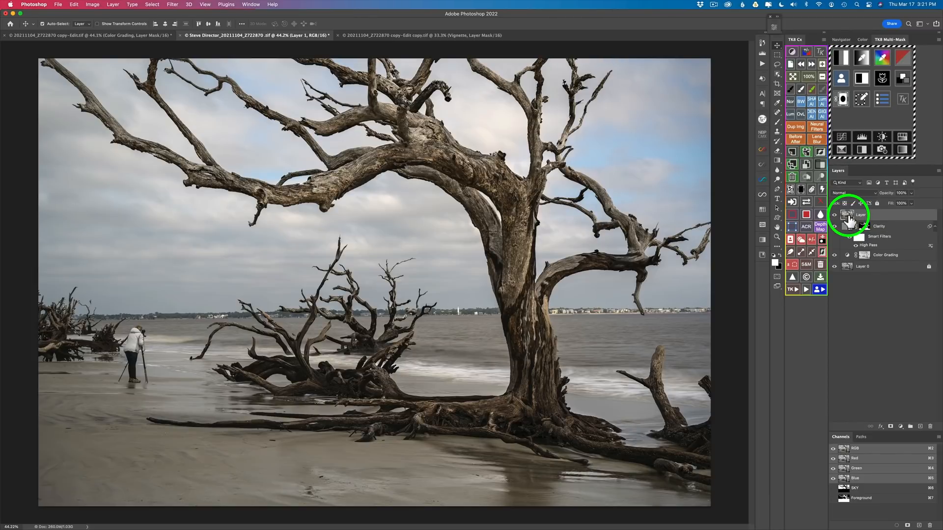
click(807, 163)
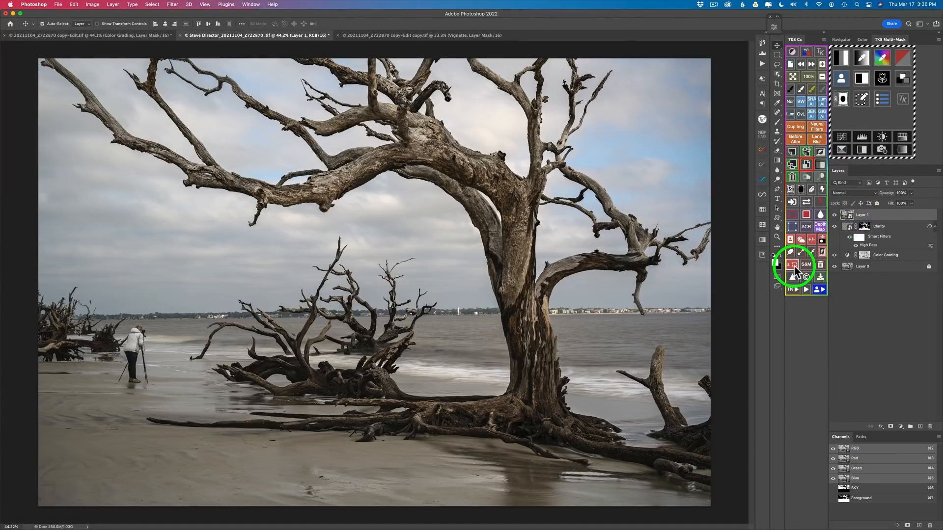
click(794, 265)
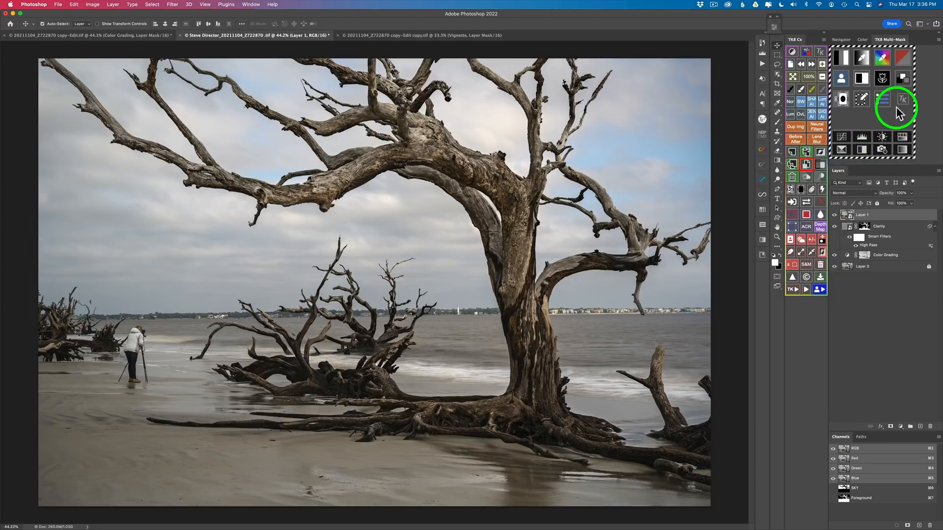
click(791, 265)
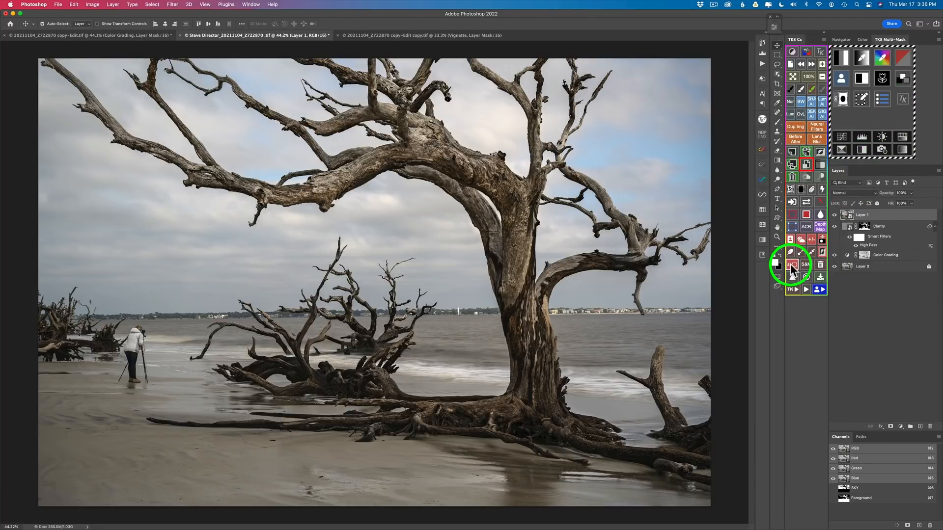
click(336, 350)
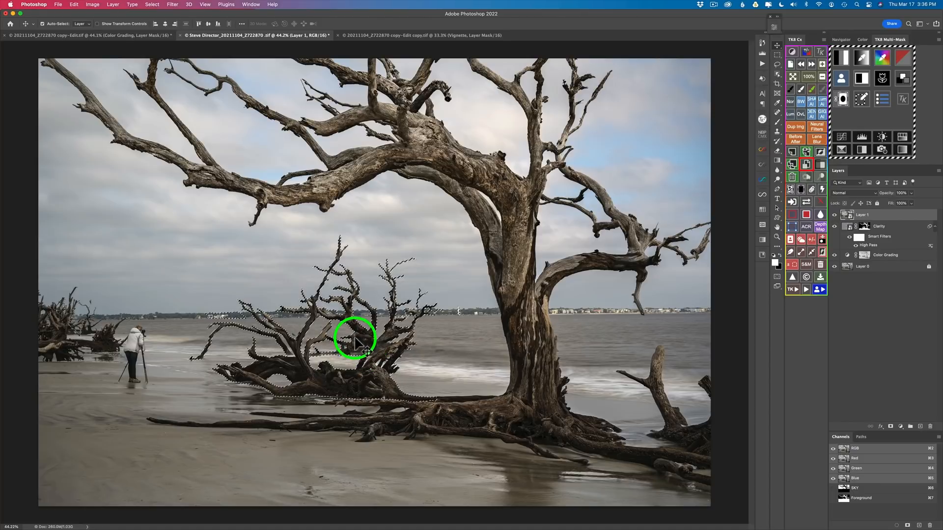
click(813, 240)
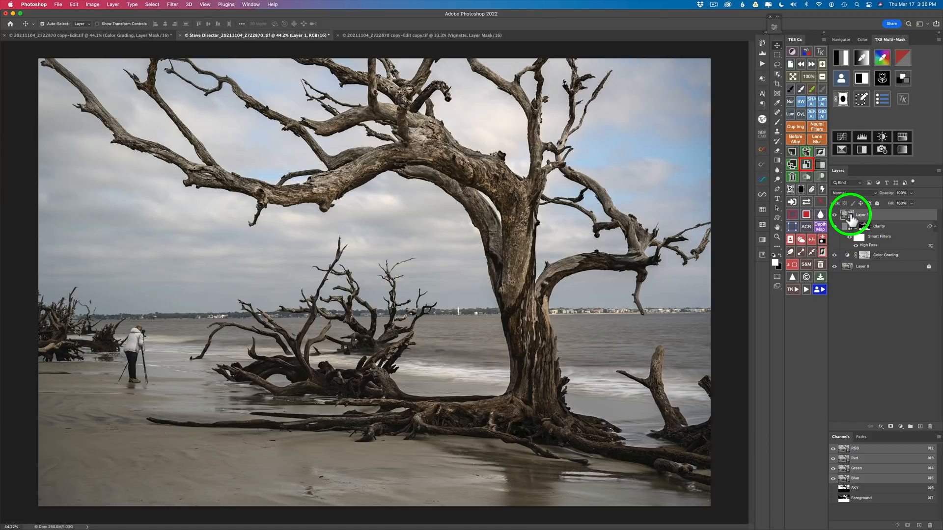
Apply a Camera Raw filter with Clarity at -53 to the merged smart object layer
click(807, 228)
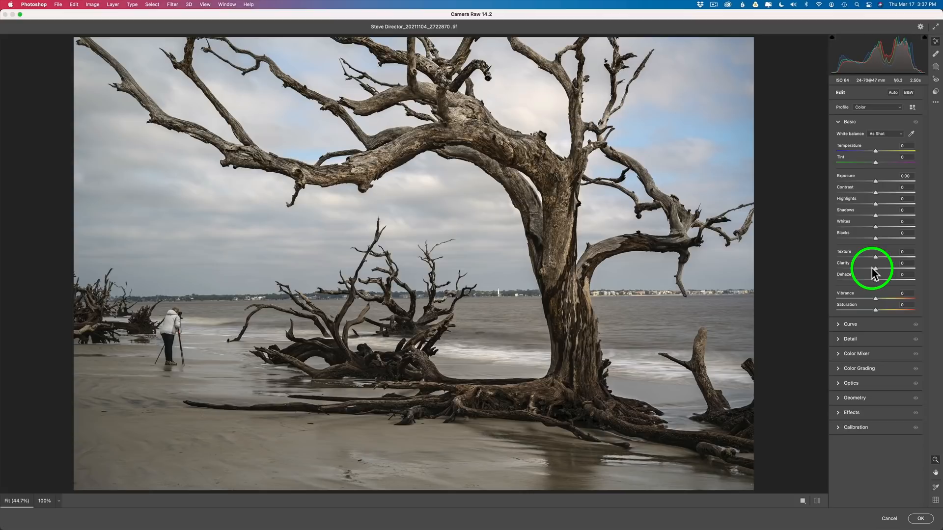
drag(876, 268, 892, 269)
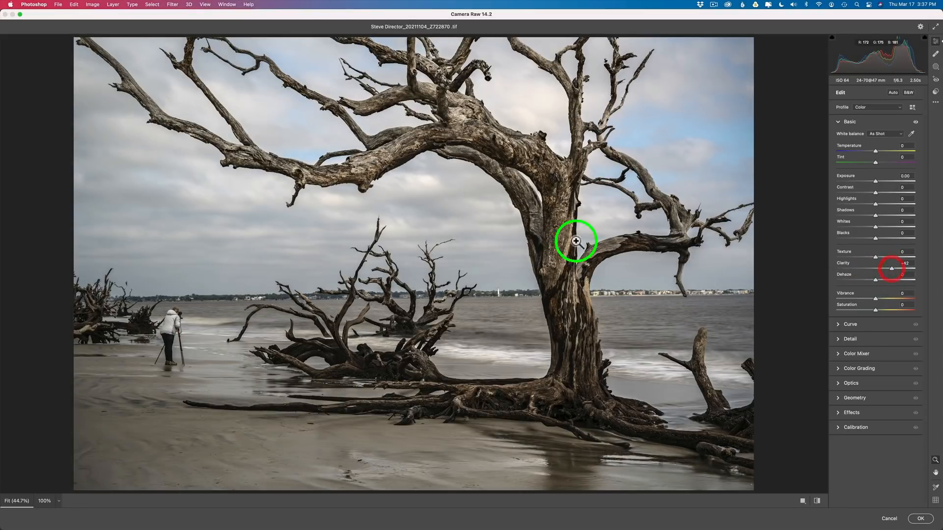
drag(891, 270, 883, 269)
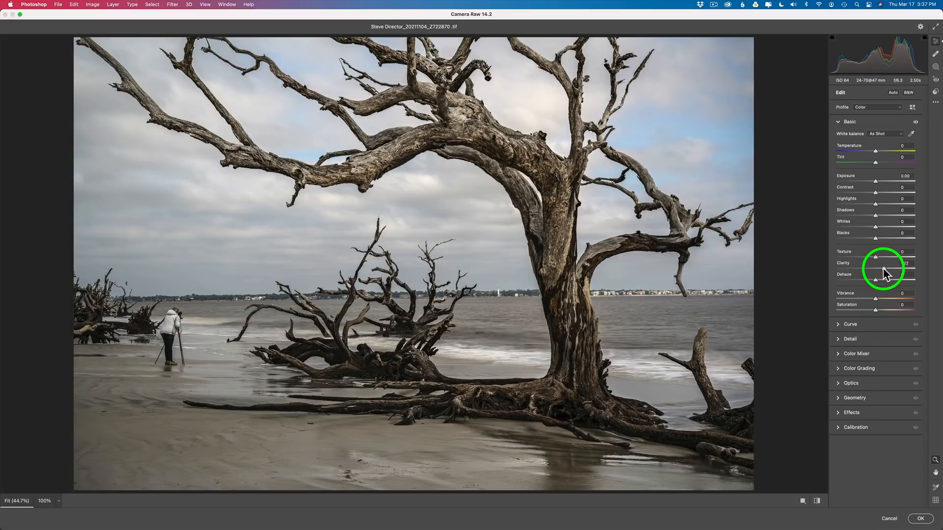
drag(884, 273, 877, 274)
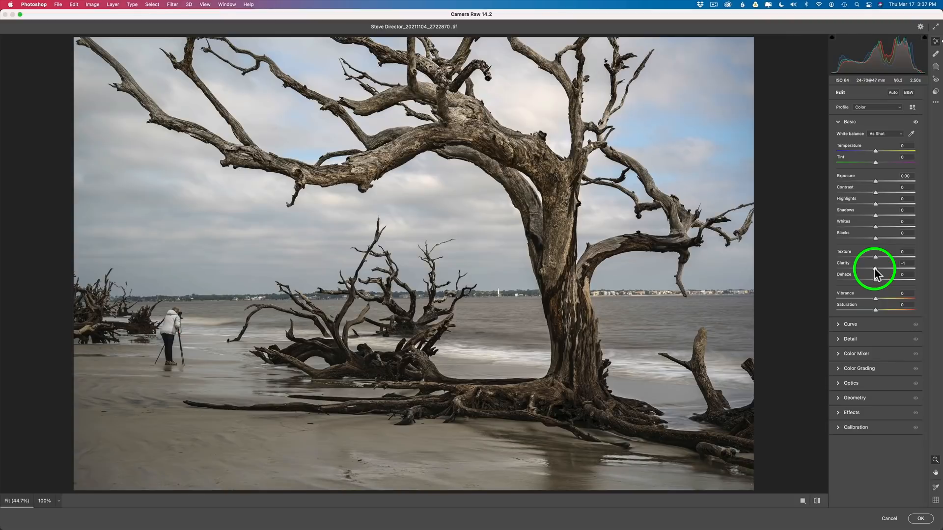
drag(876, 274, 857, 273)
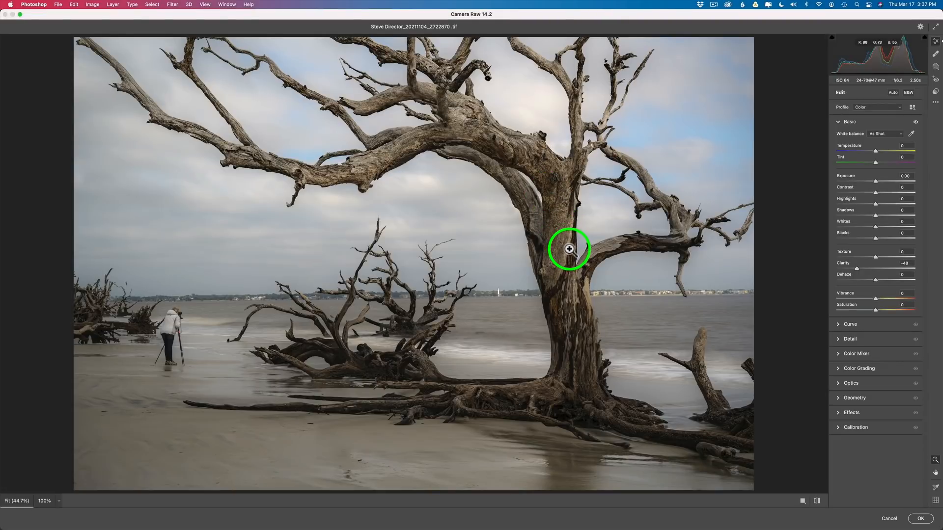
drag(858, 272, 855, 271)
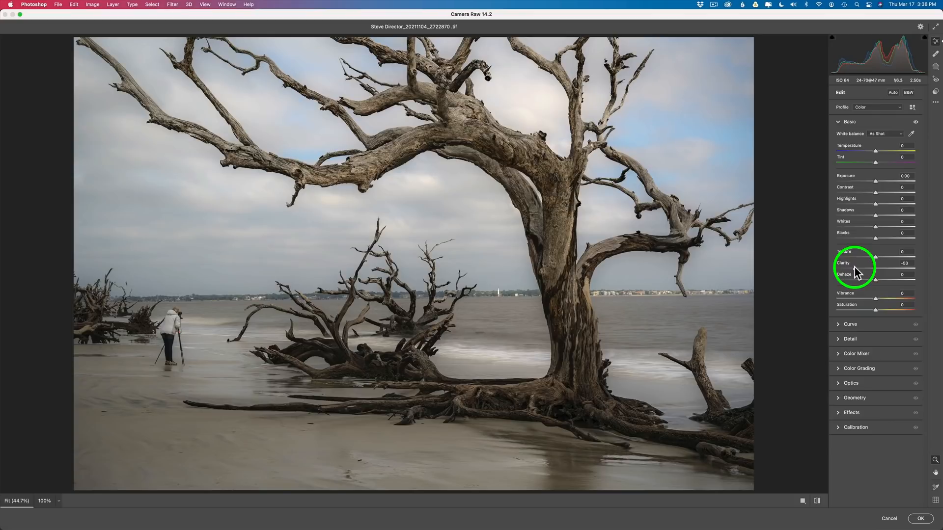
click(921, 519)
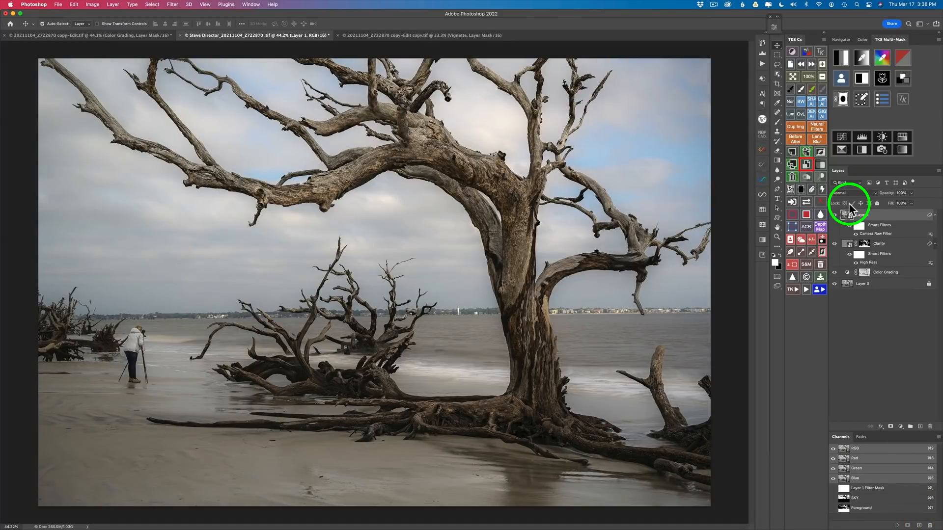
Compare the photo with and without the Camera Raw softening on Layer 1
click(835, 216)
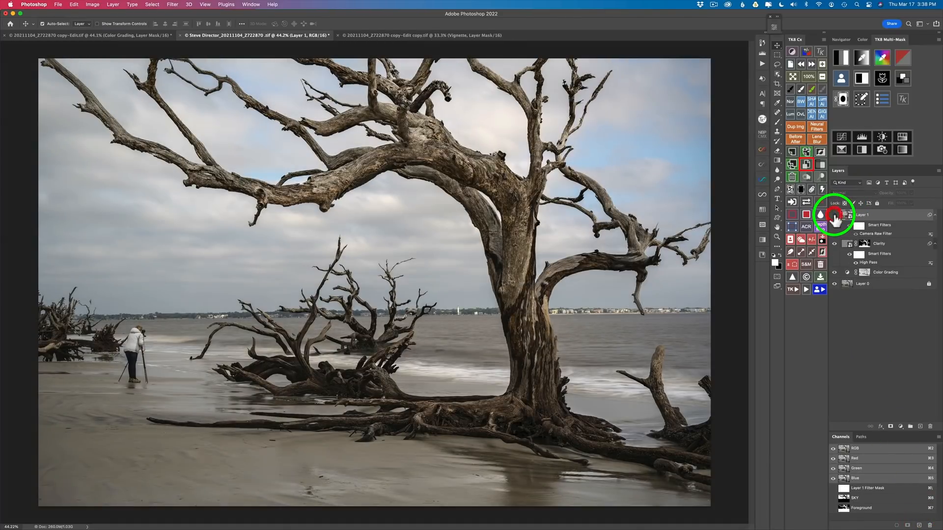
click(834, 216)
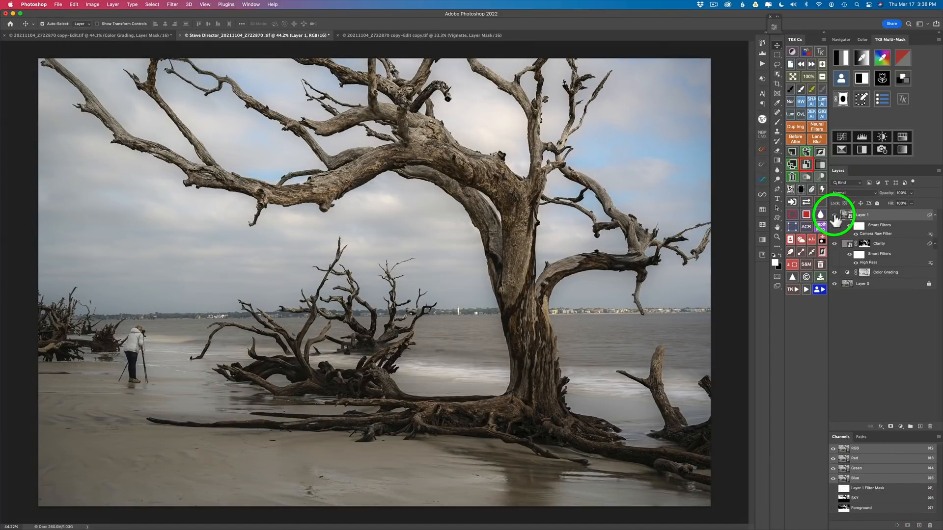
click(834, 216)
click(834, 216)
Load the saved SKY mask and apply it as the layer mask of Layer 1
click(841, 76)
click(845, 51)
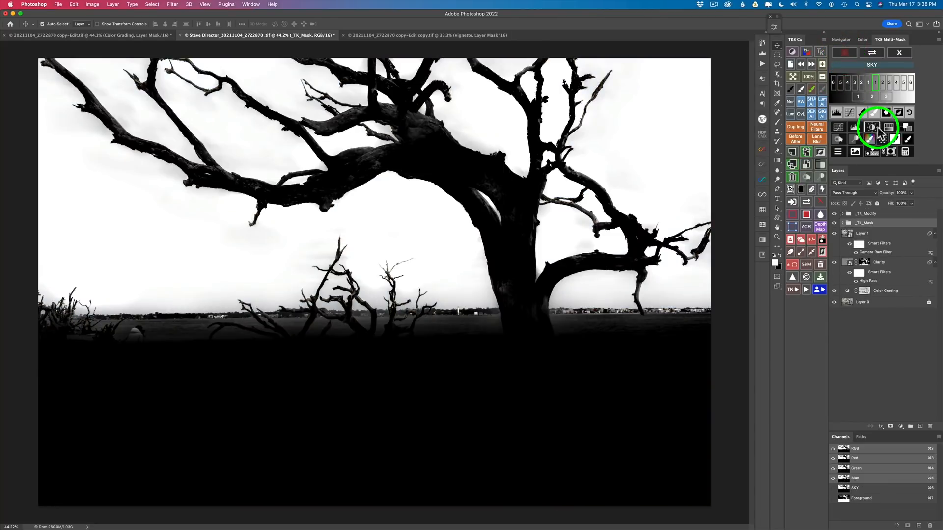
click(890, 153)
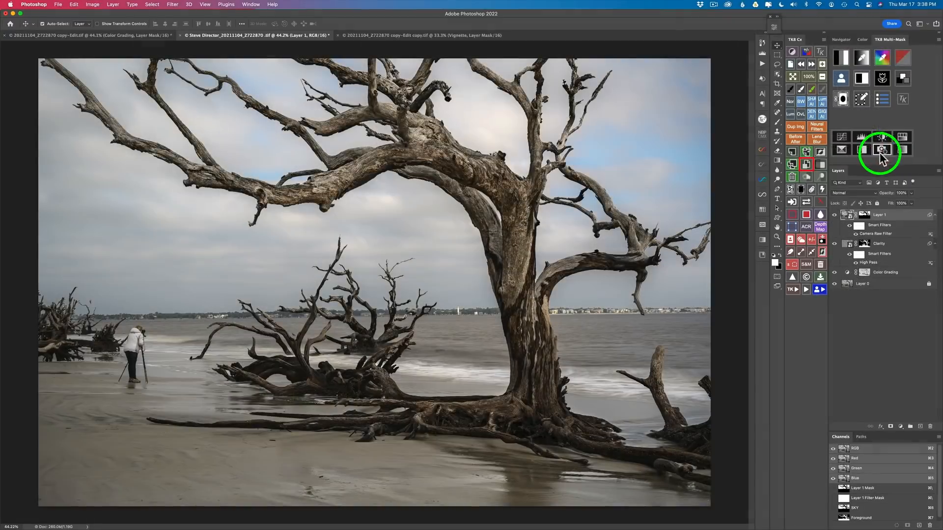
Switch Layer 1 off and on to review the softening limited to the sky
click(834, 215)
click(834, 216)
click(835, 215)
click(835, 215)
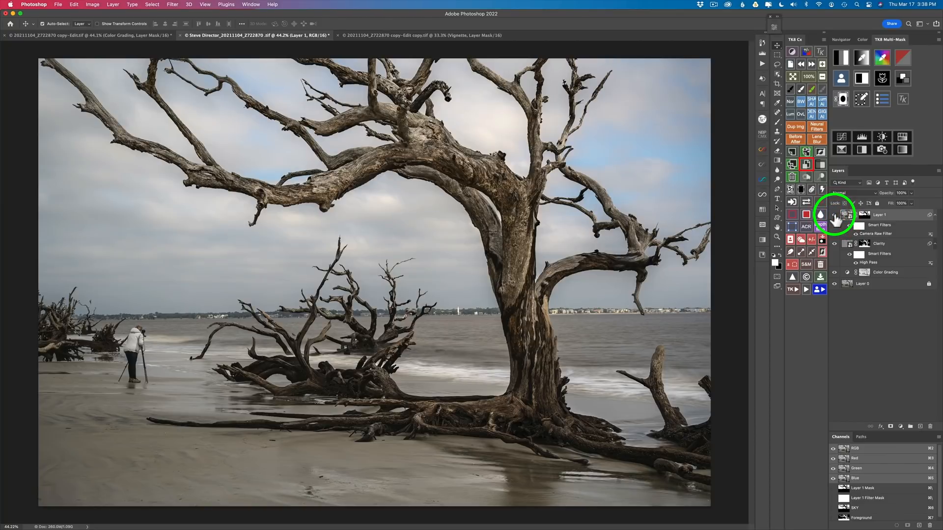
click(835, 215)
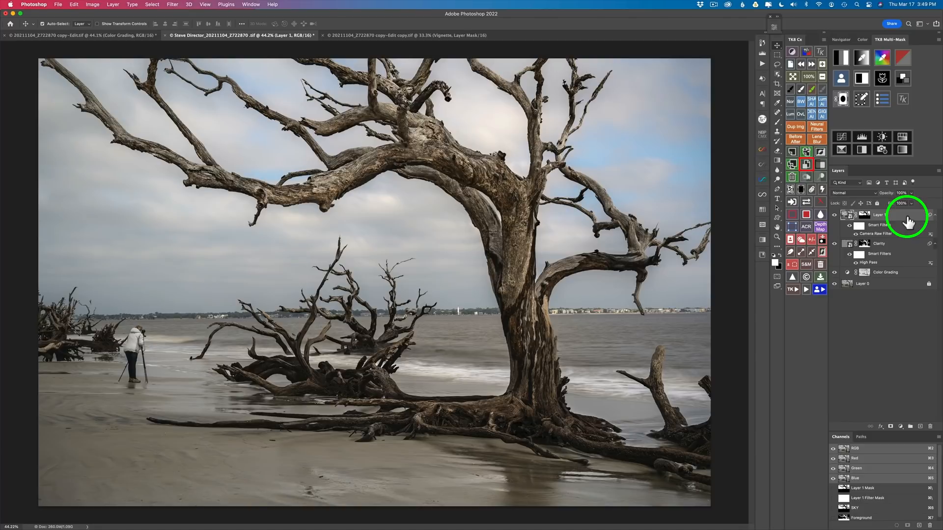
Add a Color Grading layer masked with the saved SKY mask and slightly raise its brightness
click(842, 80)
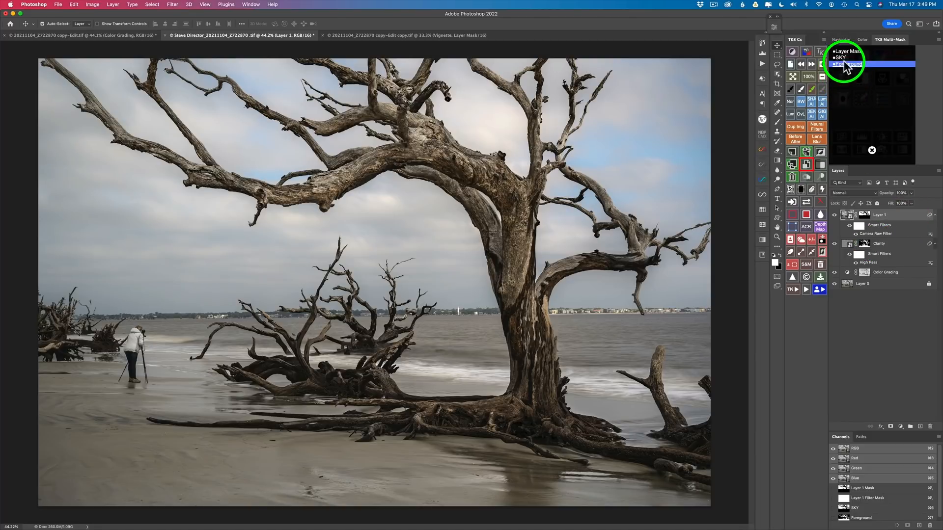
click(844, 57)
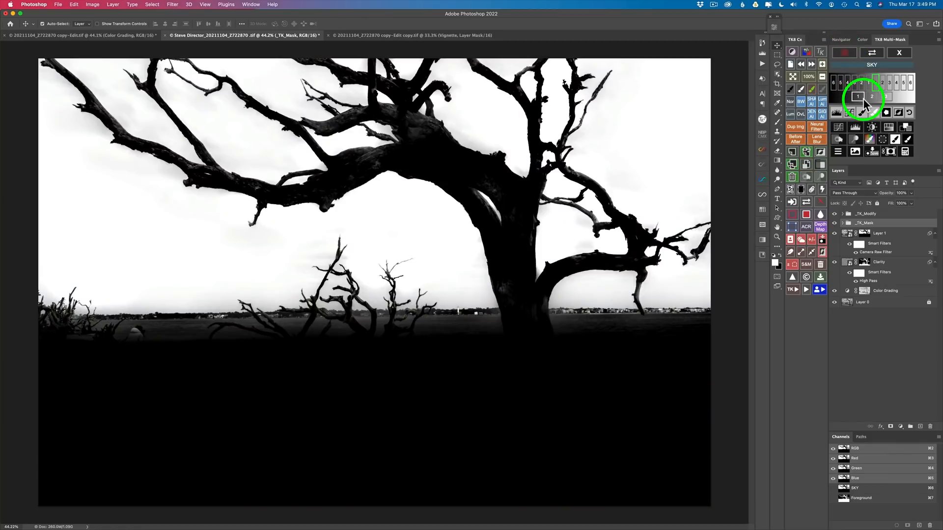
click(905, 127)
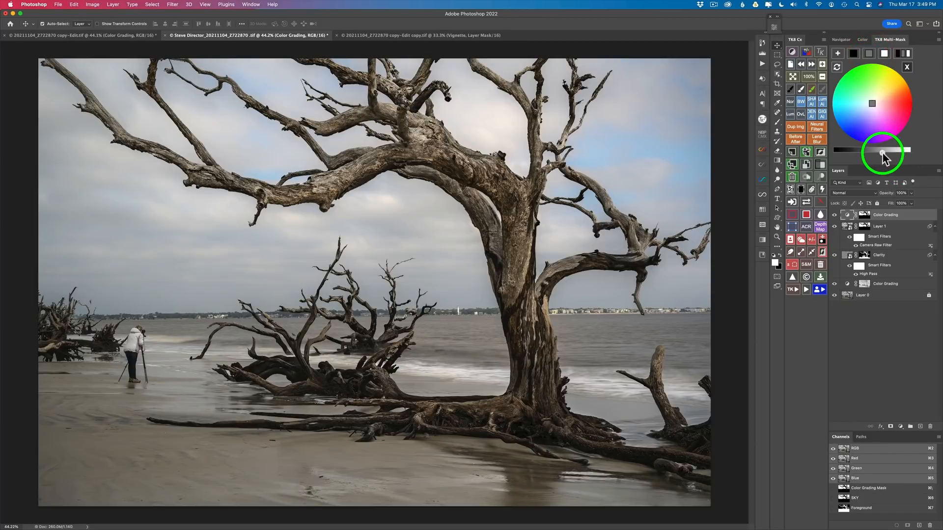
click(882, 152)
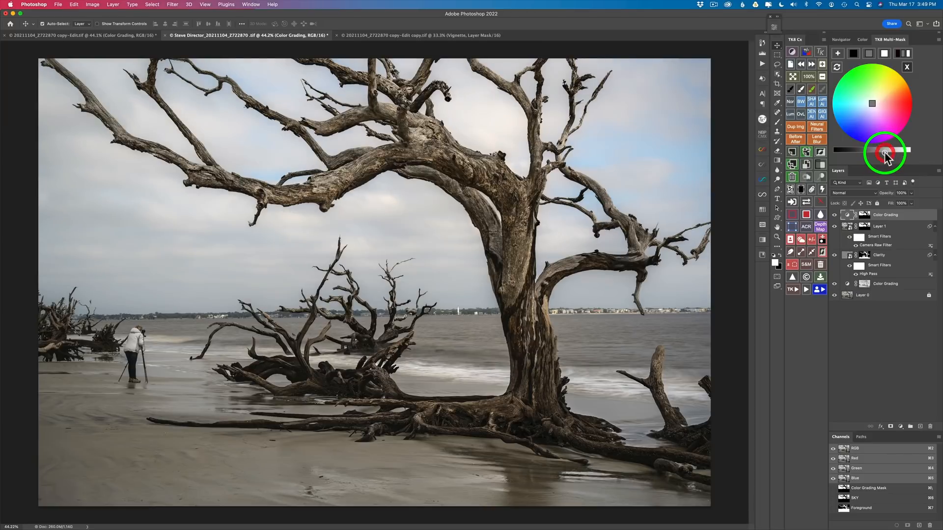
click(835, 216)
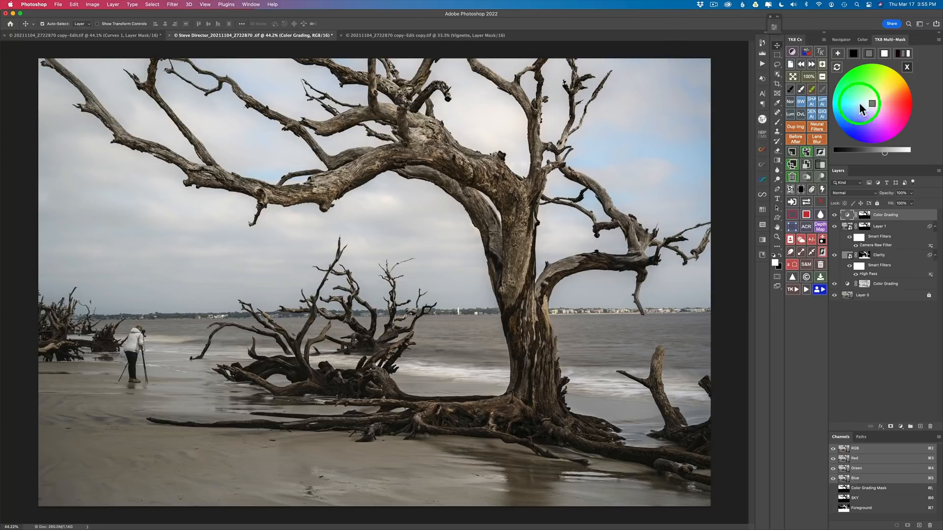
click(907, 69)
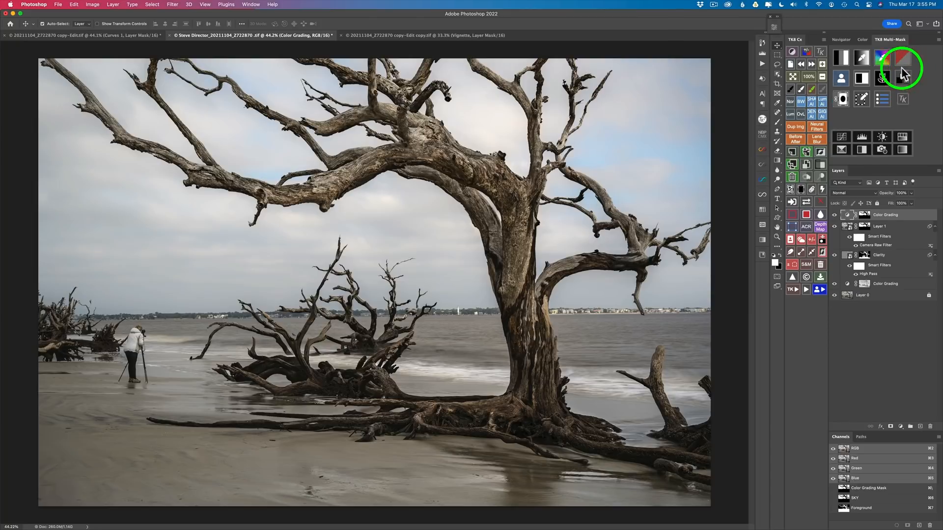
Generate a level 1 midtones luminosity mask and add a Curves adjustment layer with it, leaving the curve at default
click(842, 58)
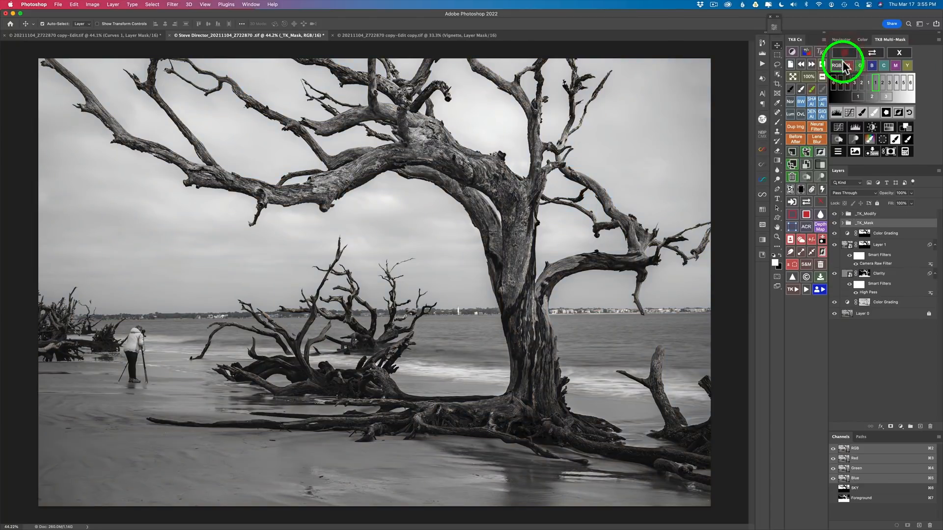
click(858, 97)
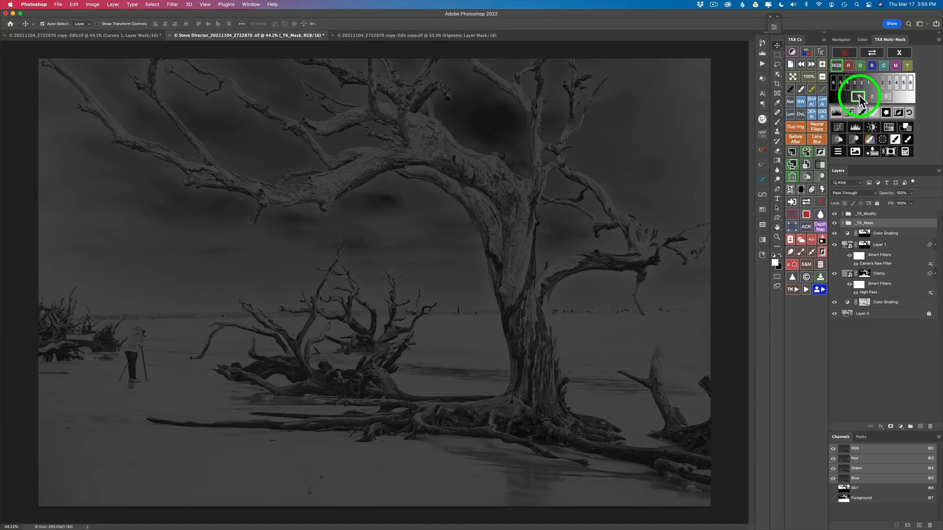
click(841, 129)
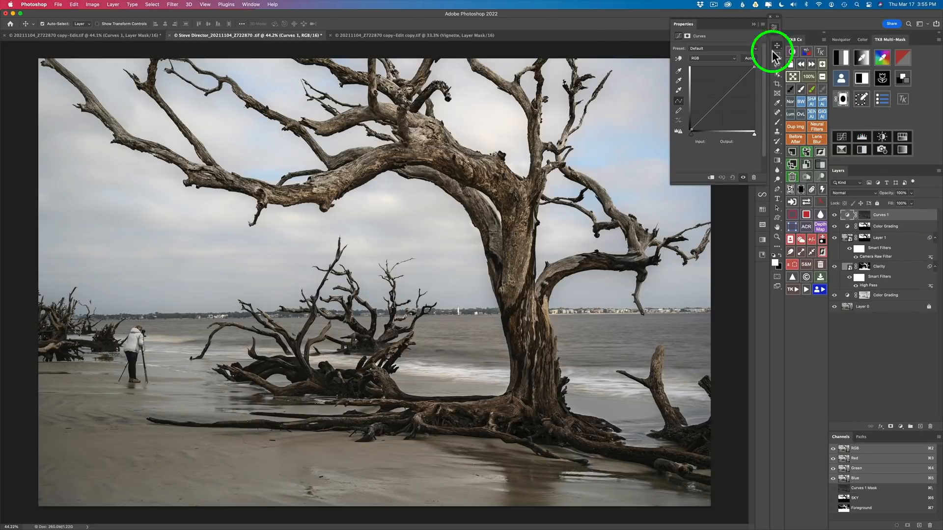
click(773, 28)
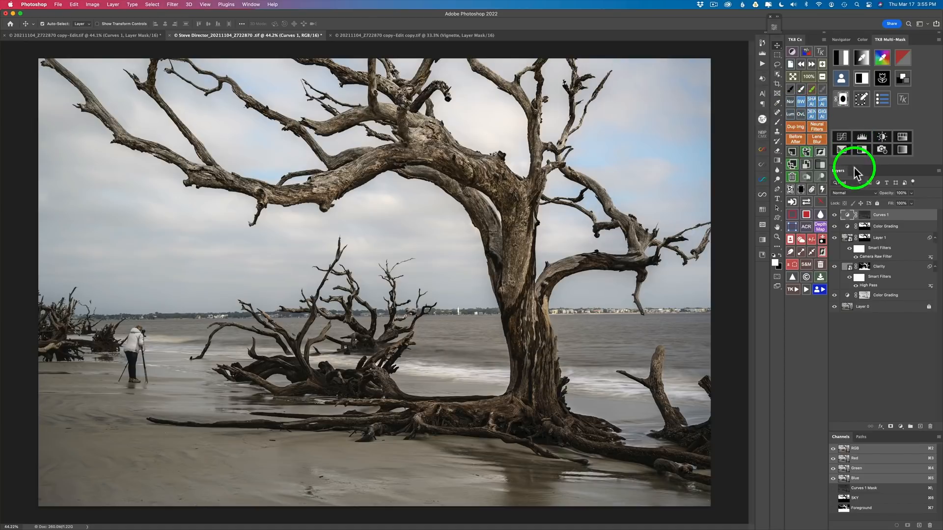
Set the Curves 1 layer to Screen blending at 46% opacity and compare the photo with and without it
click(850, 192)
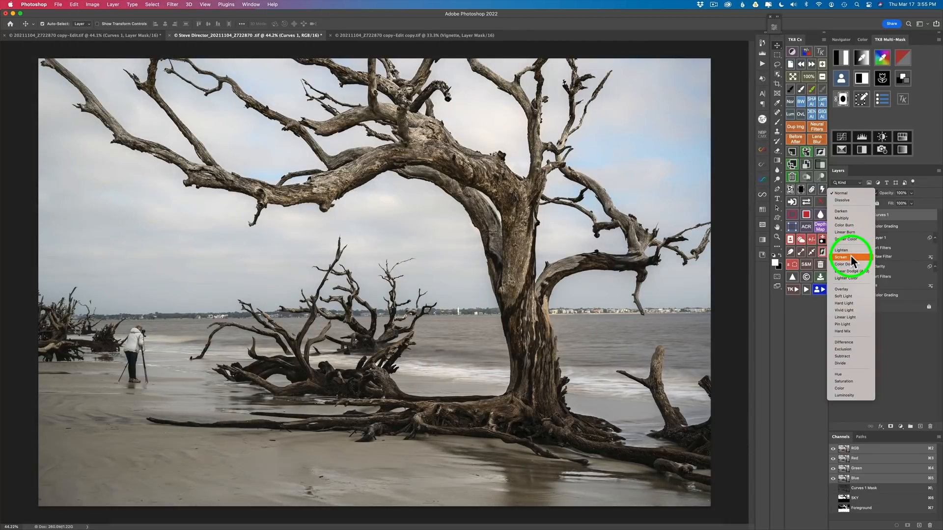
click(851, 256)
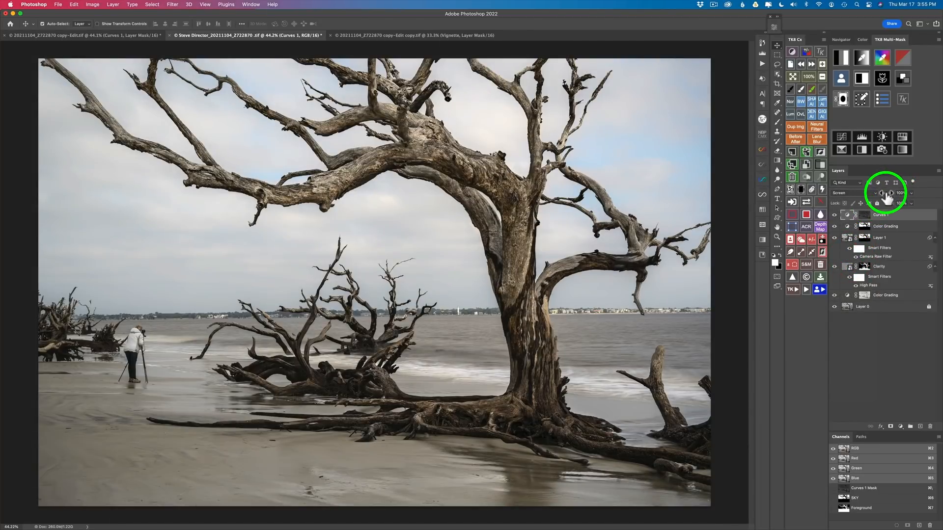
drag(889, 197, 793, 192)
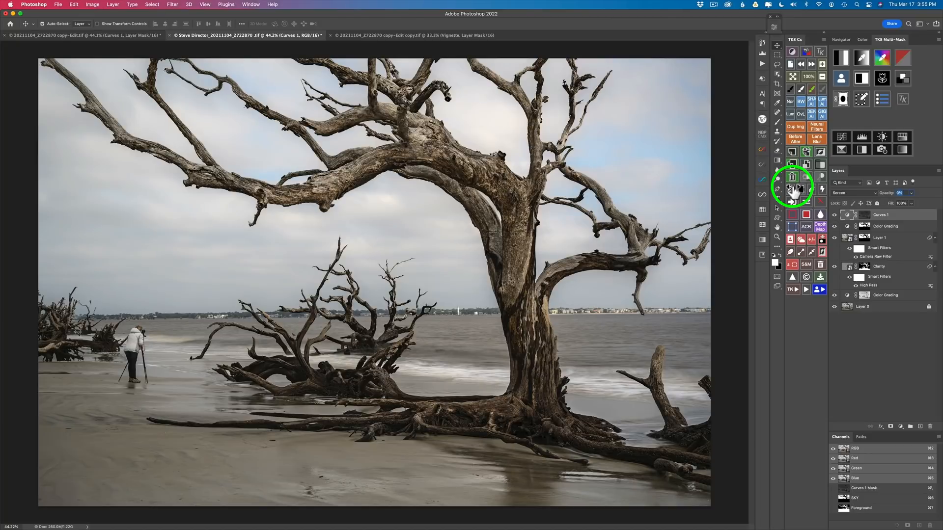
drag(795, 192, 811, 195)
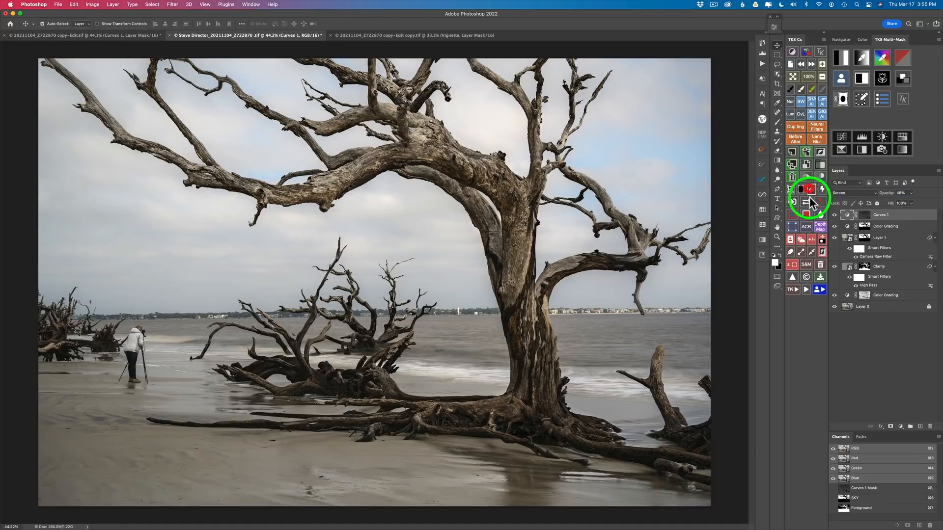
click(835, 214)
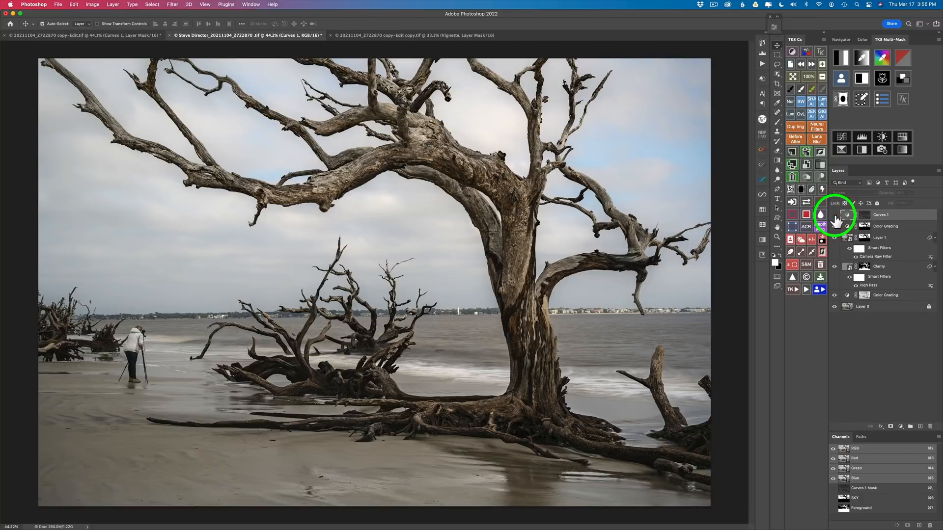
click(835, 217)
Run the Vignette action with its suggested Gaussian Blur radius and check the photo with the vignette hidden
click(794, 290)
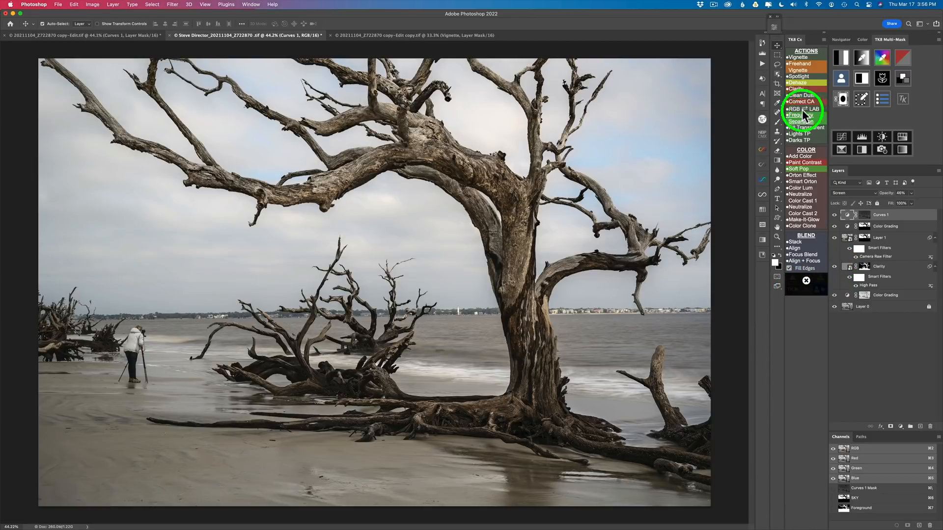
click(800, 57)
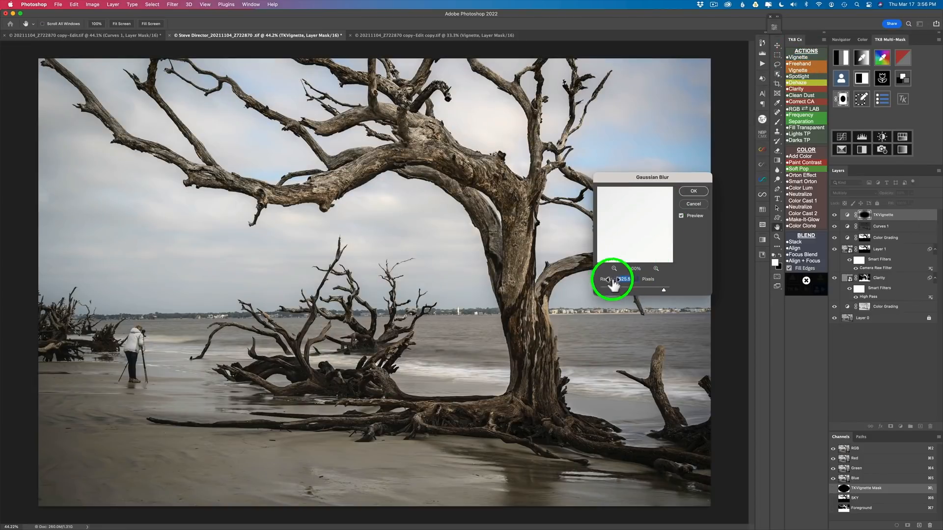
click(693, 191)
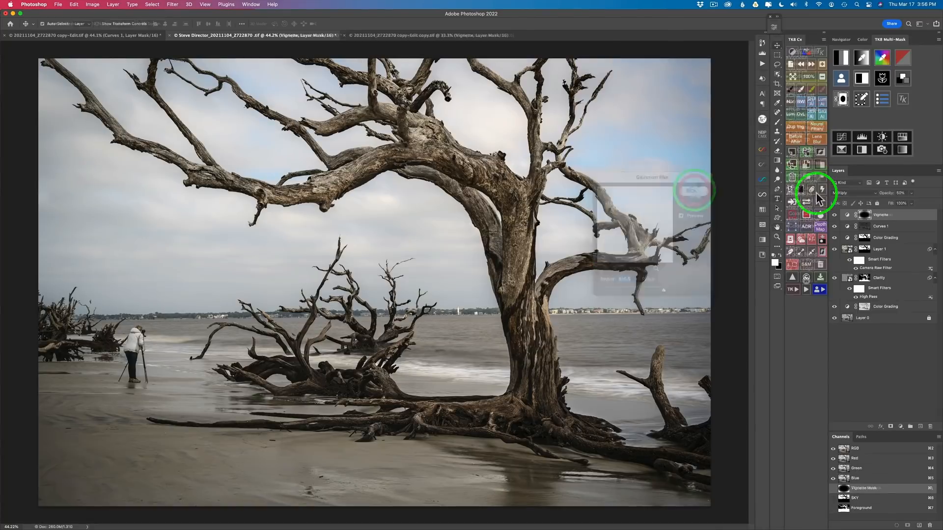
click(835, 216)
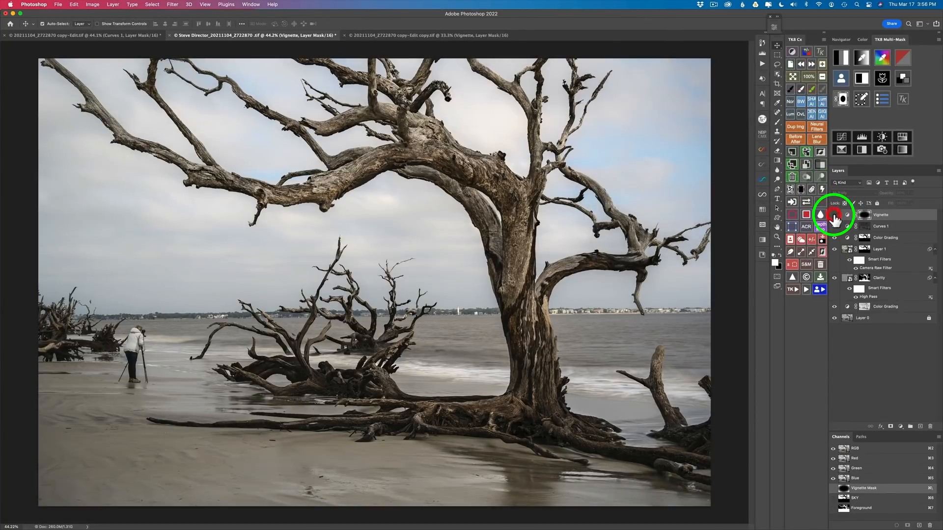
Split the Vignette layer's Blend If underlying-layer shadow slider to protect the dark tones and compare the photo with and without the vignette
click(834, 216)
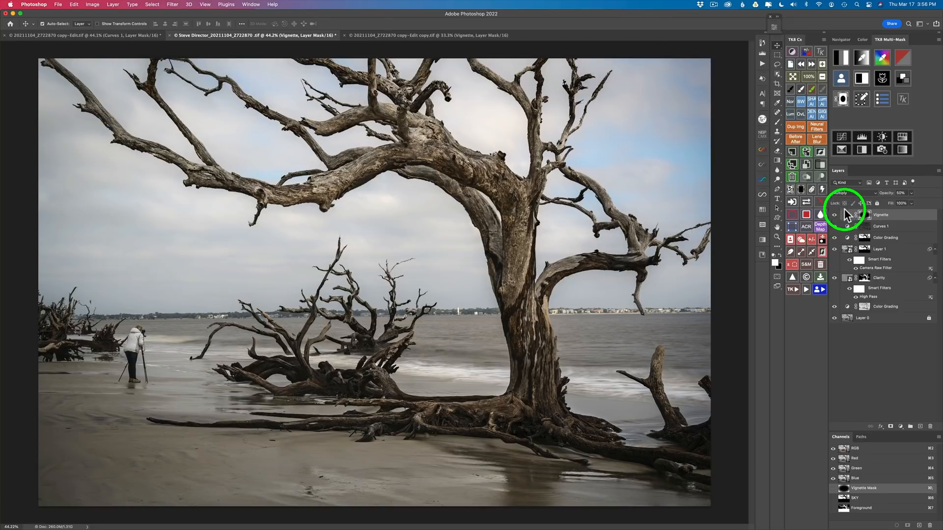
double_click(926, 217)
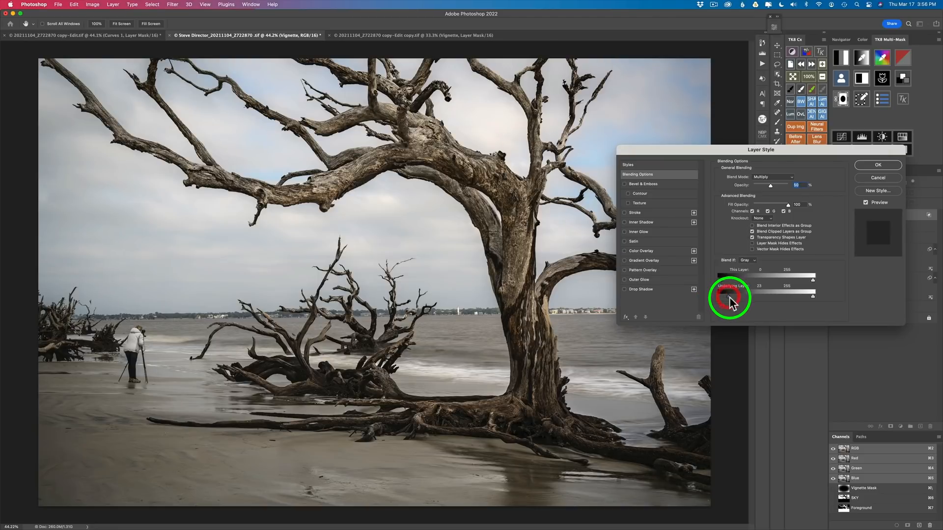
drag(729, 296, 749, 298)
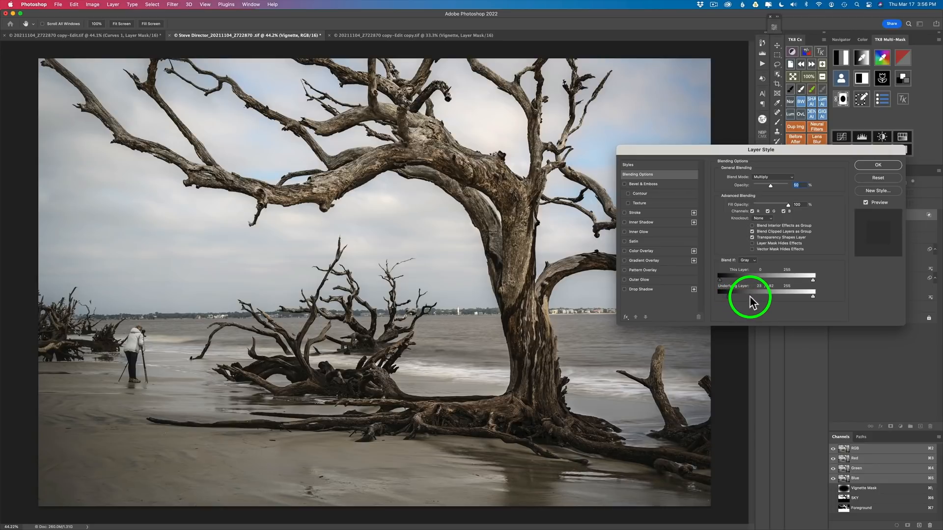
click(879, 165)
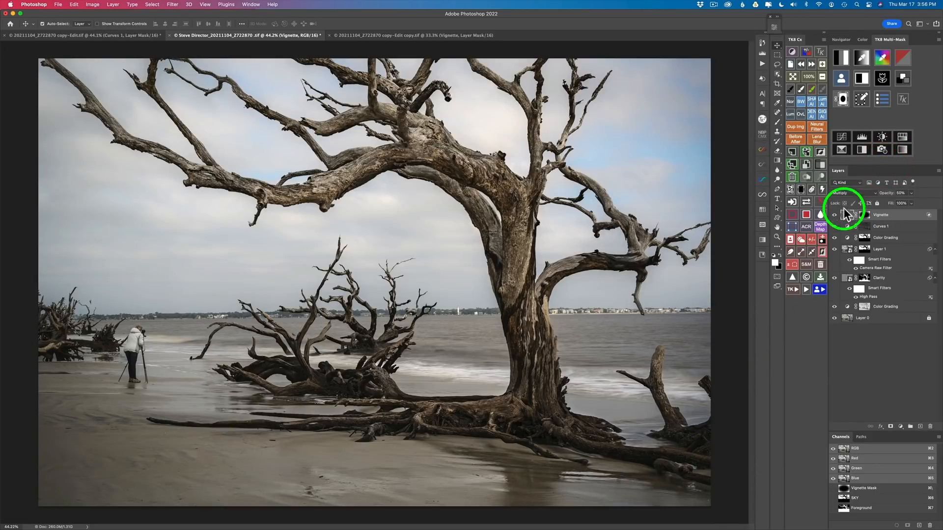
click(834, 216)
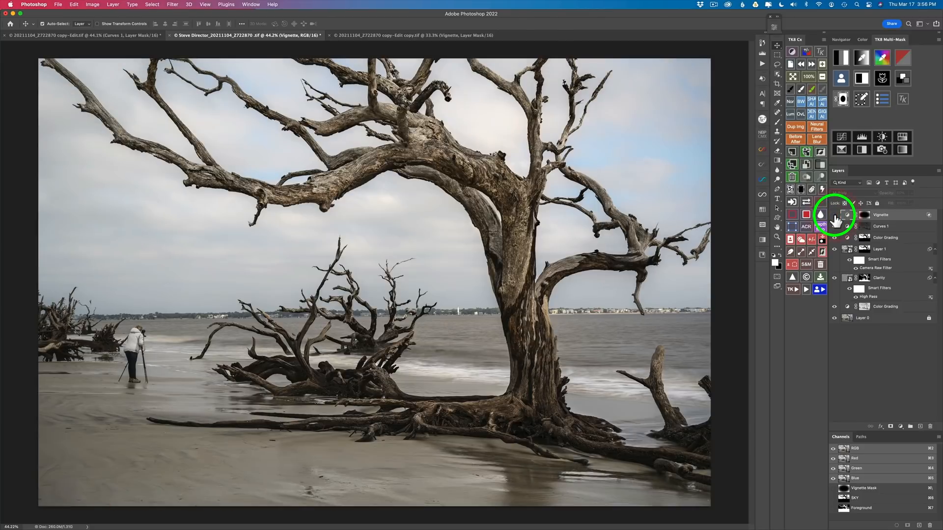
click(835, 216)
click(834, 216)
click(834, 217)
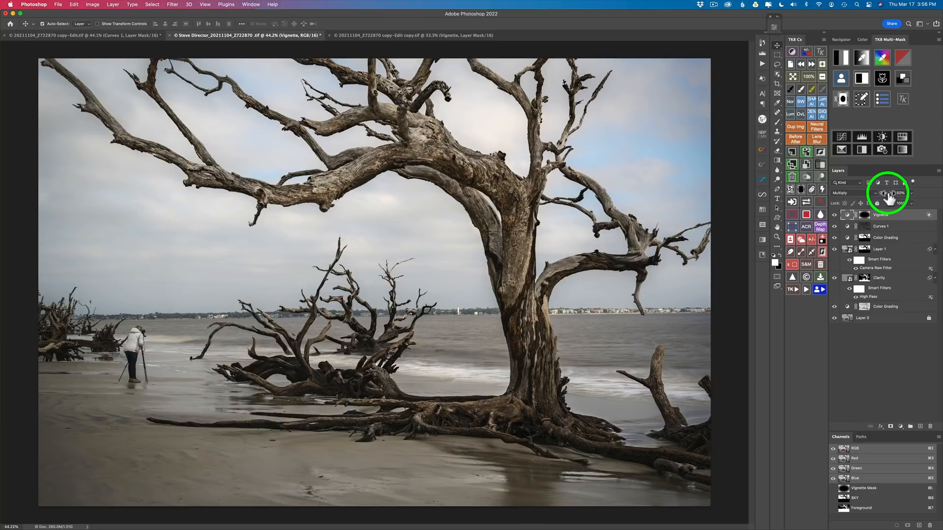
Lower the Vignette layer's opacity to 20% and compare the photo with it hidden and shown
drag(890, 197, 830, 192)
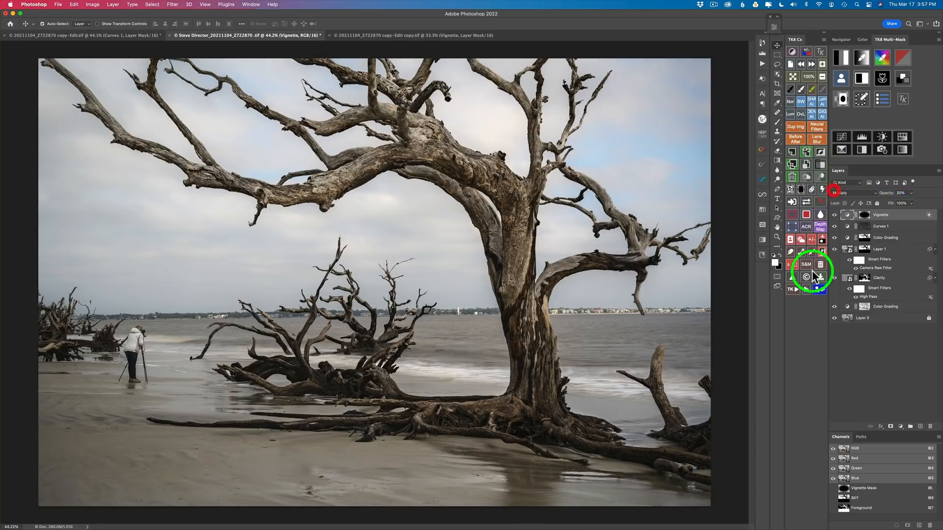
click(835, 216)
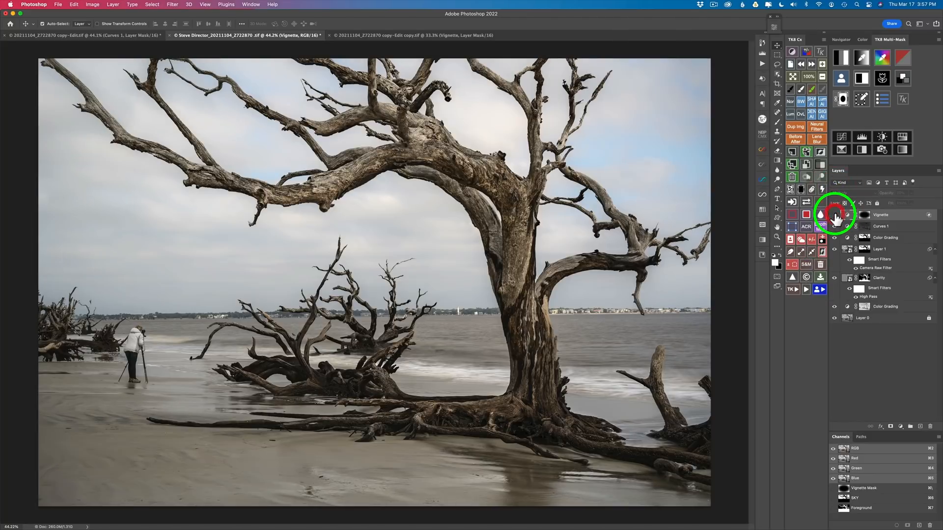
click(835, 216)
click(835, 216)
click(835, 216)
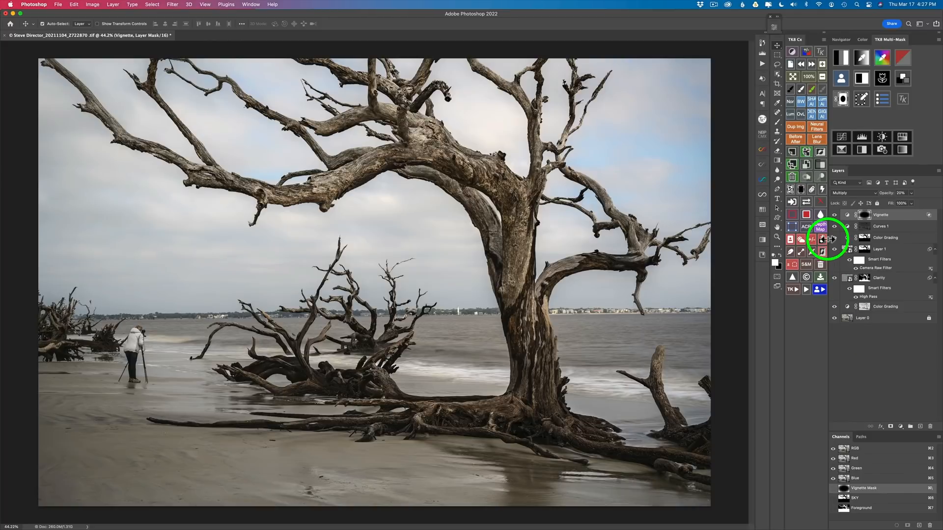
Duplicate the image and convert the copy to black and white with a Gradient Map set to Classic, after comparing the Perceptual and Linear methods
click(799, 126)
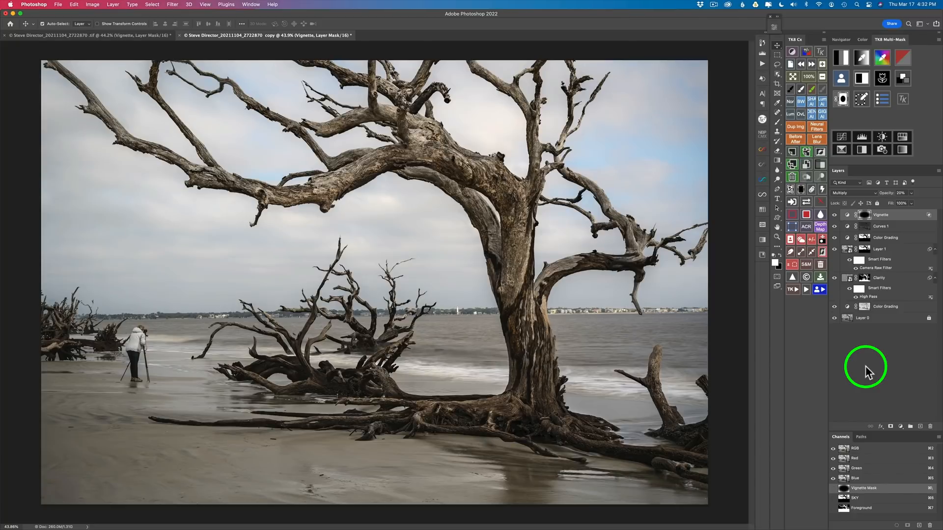
click(903, 151)
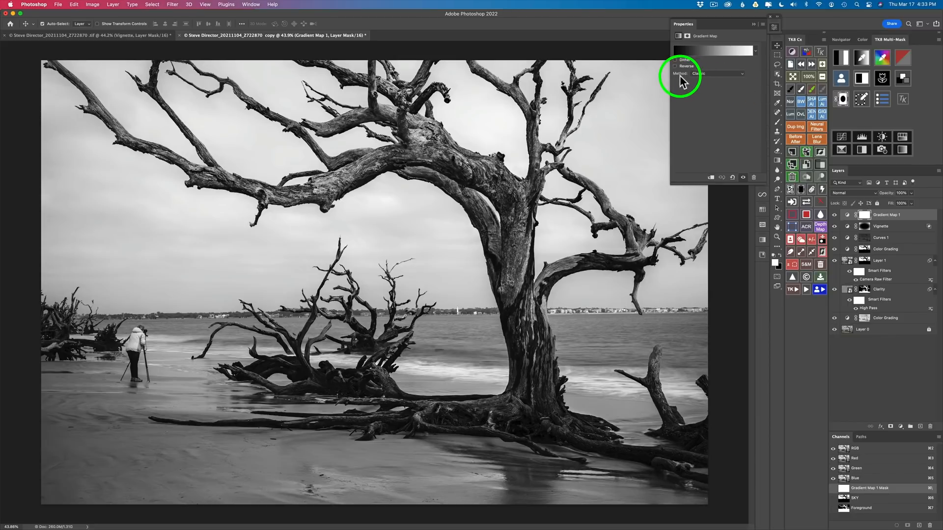
click(743, 78)
click(713, 59)
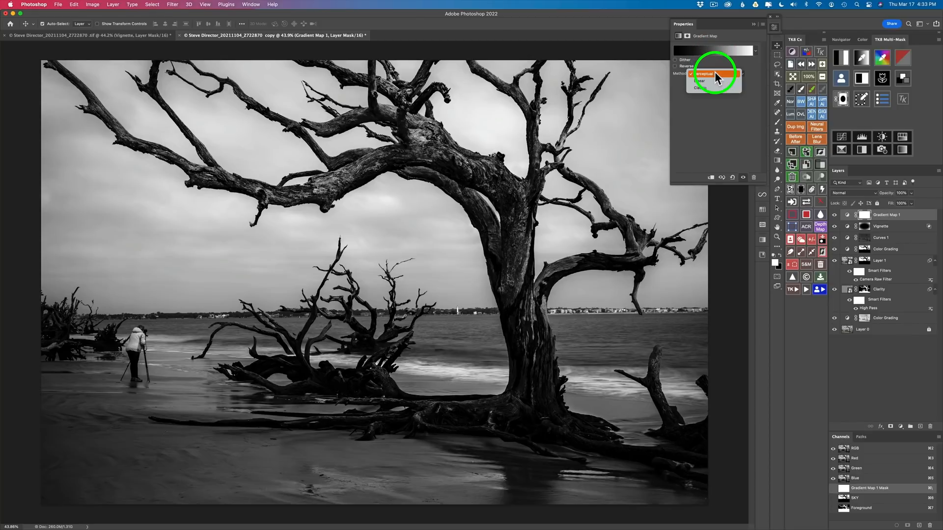
click(709, 81)
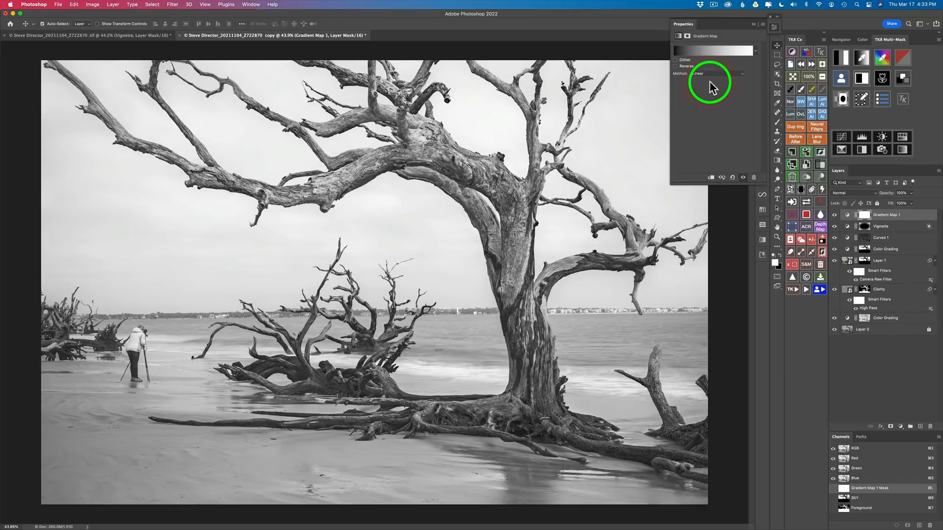
click(712, 74)
click(709, 82)
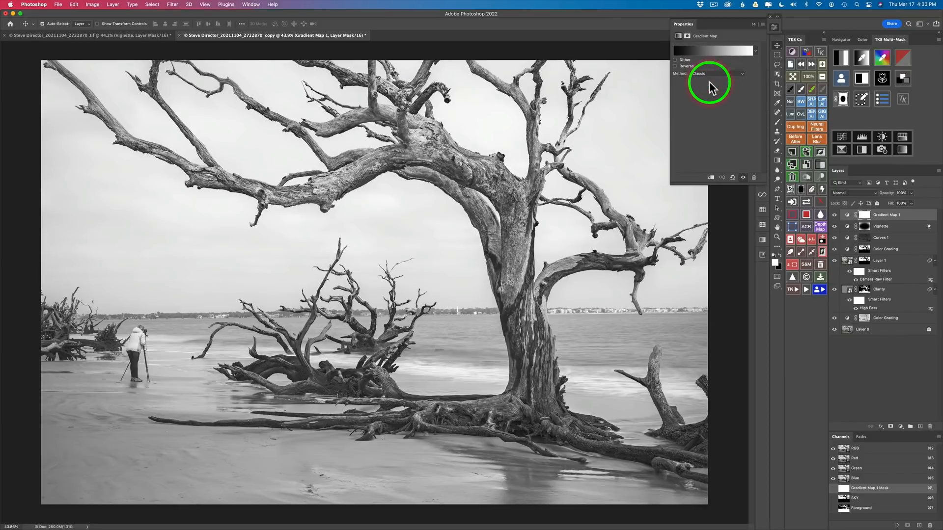
click(774, 27)
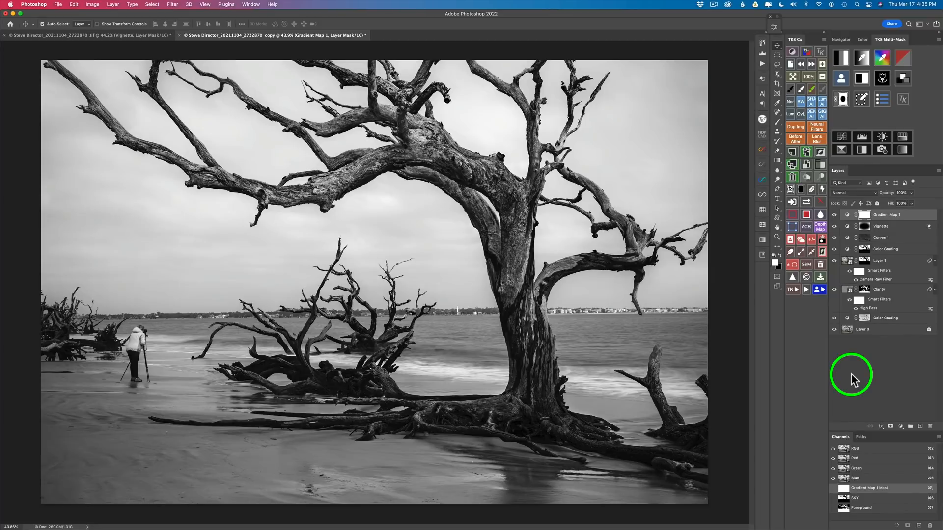
Duplicate the black-and-white image and crop the copy to remove the photographer, aligning the main trunk with the right-hand rule-of-thirds line
click(795, 126)
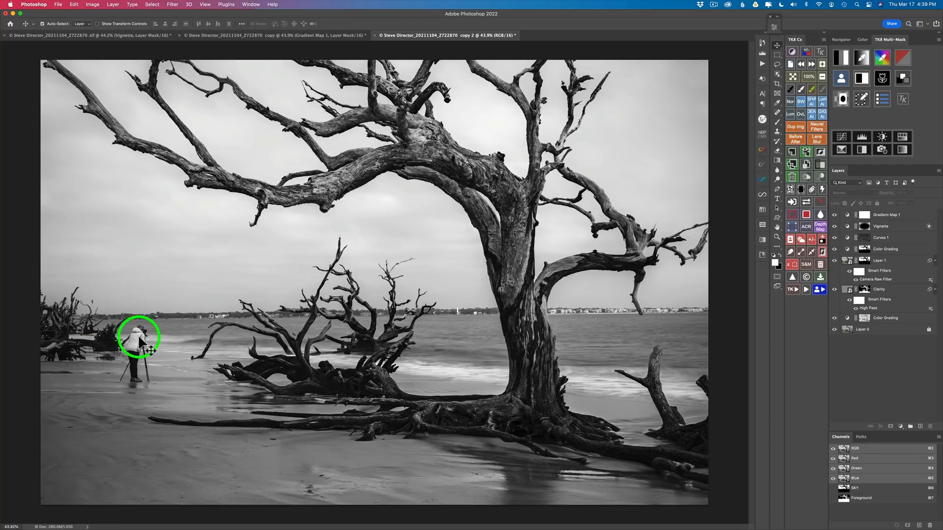
click(777, 84)
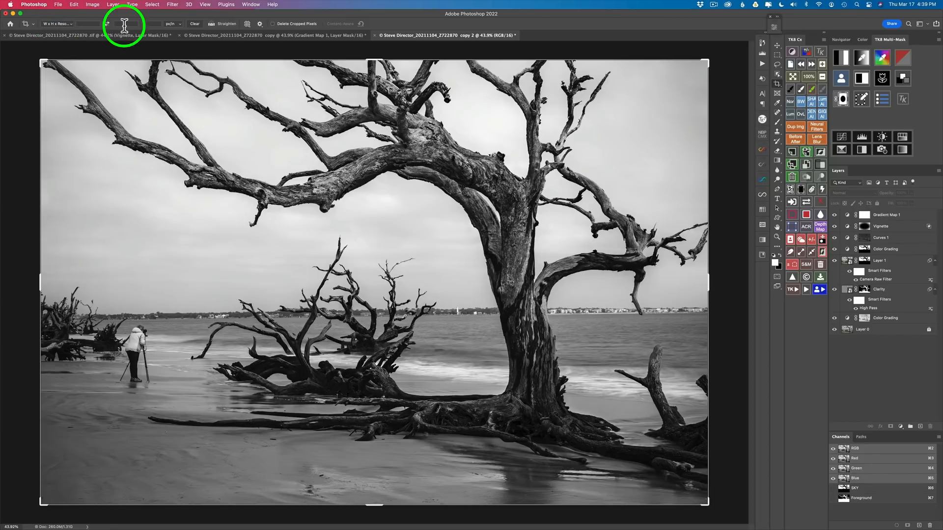
click(709, 280)
drag(708, 280, 694, 279)
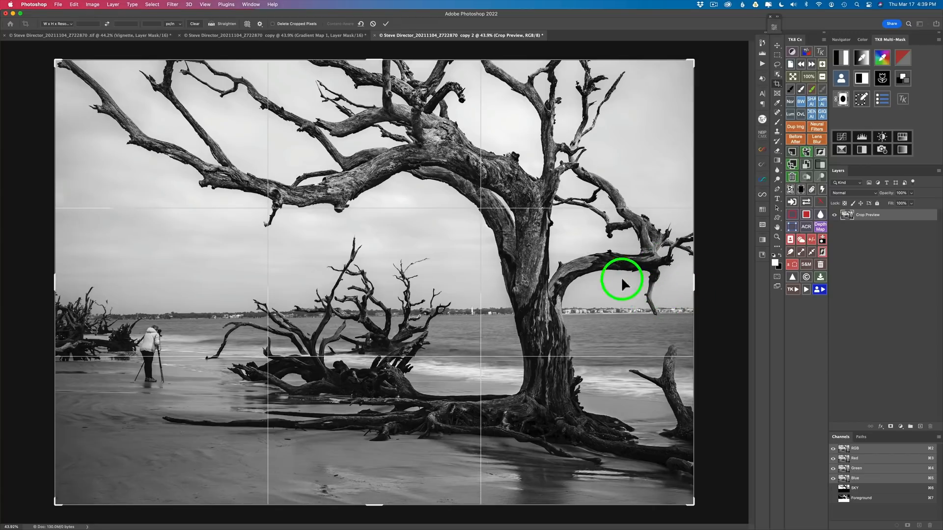
drag(386, 53, 380, 61)
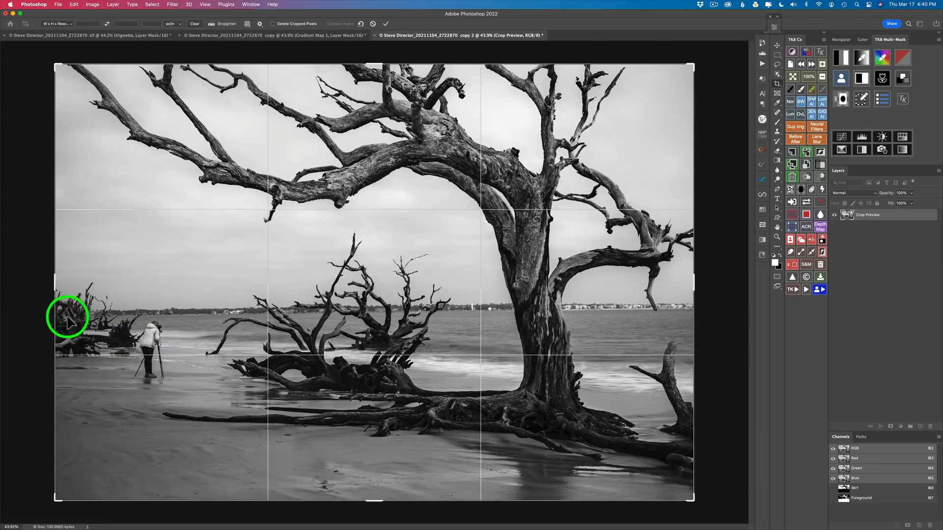
drag(54, 278, 128, 284)
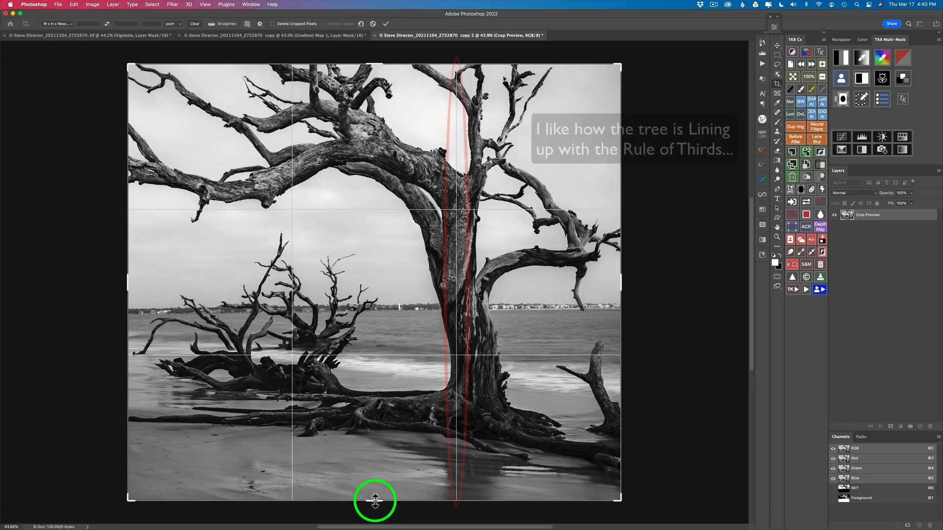
drag(376, 501, 375, 495)
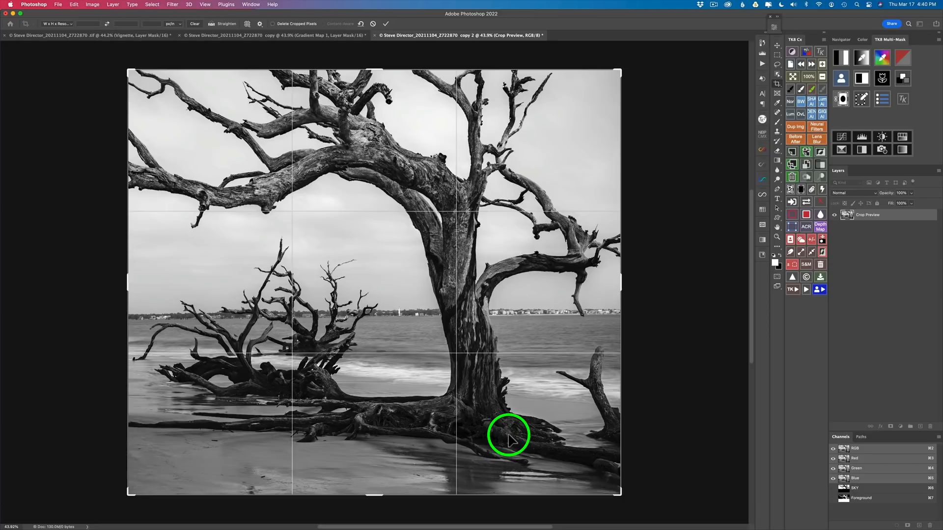
drag(622, 280, 621, 282)
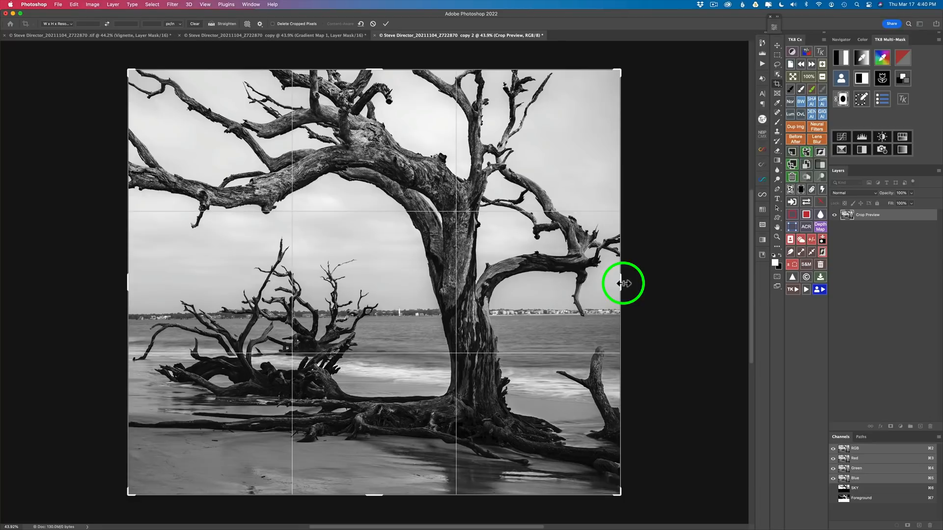
click(386, 23)
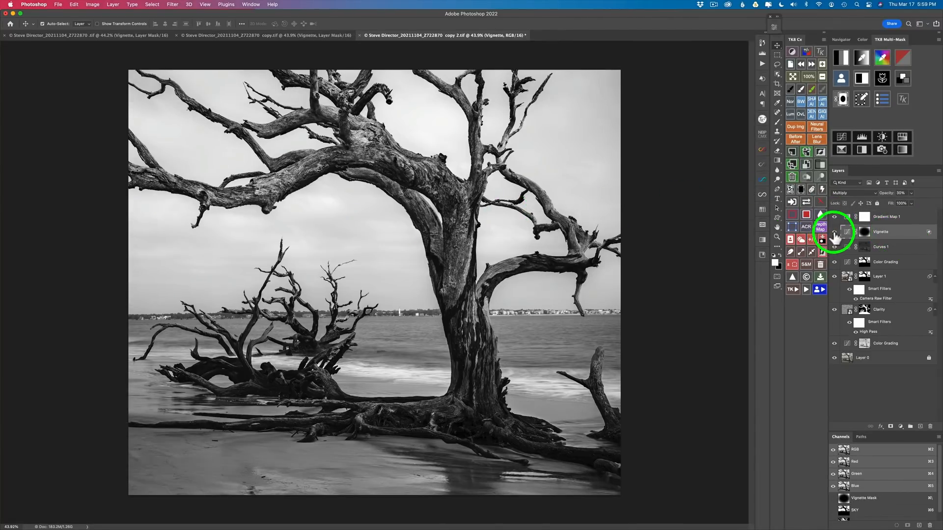
Compare the cropped black-and-white photo with its Vignette layer hidden and shown
click(834, 233)
click(835, 233)
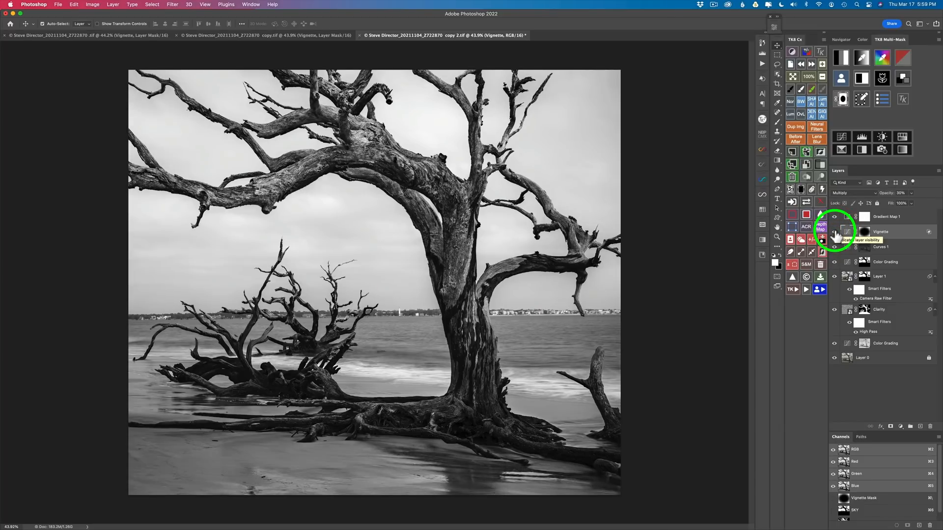
Duplicate the cropped image and add a Color Grading layer above Gradient Map 1 in the copy
click(800, 128)
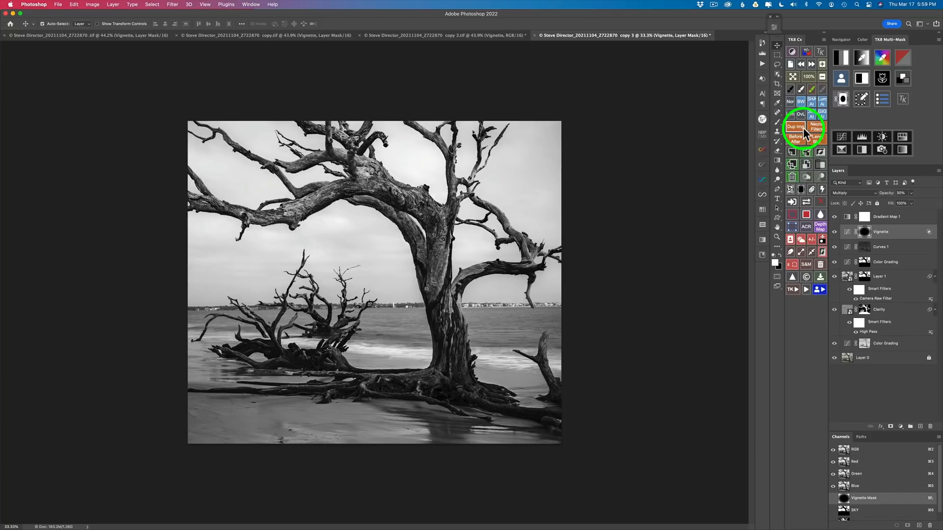
click(914, 219)
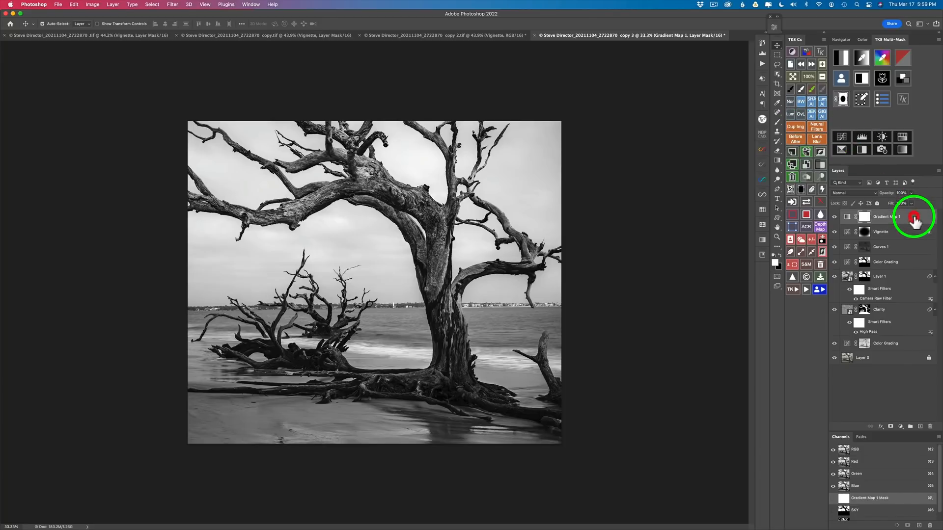
click(903, 77)
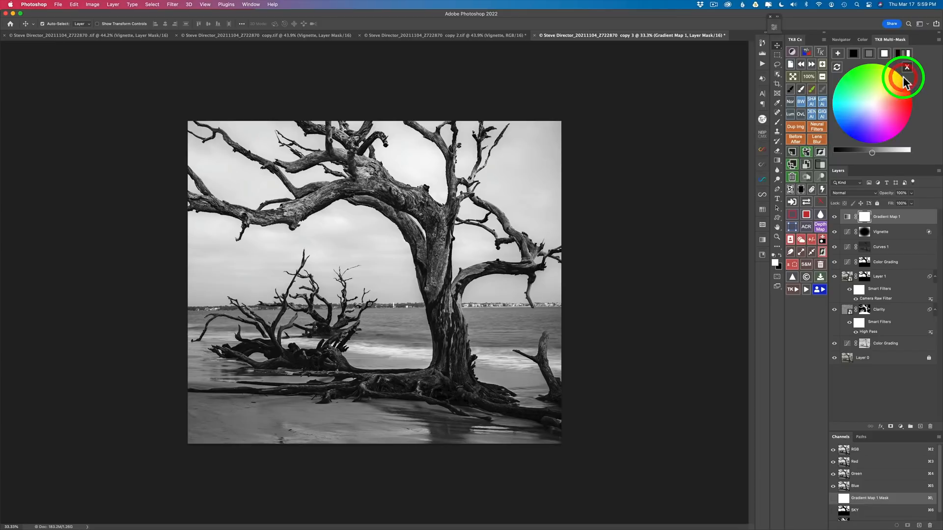
click(839, 54)
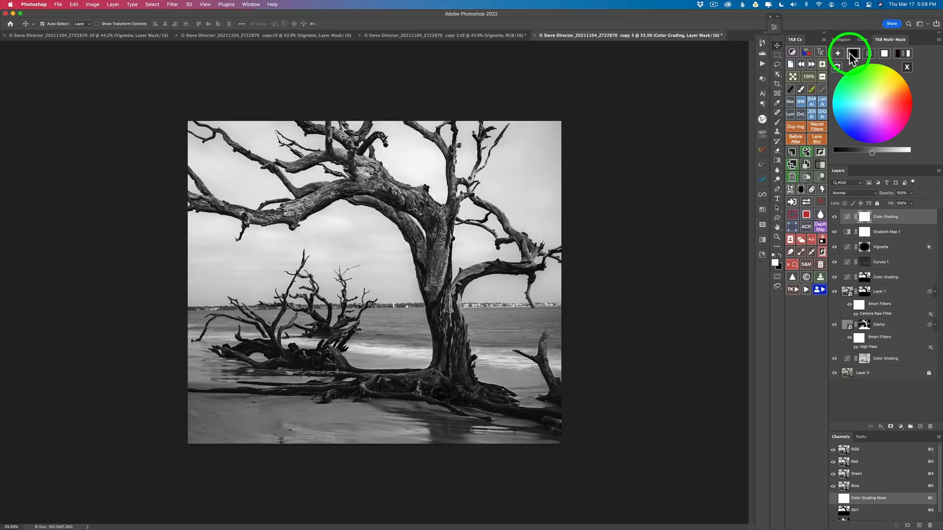
Tint the Color Grading layer's shadows slightly blue and its midtones slightly warm yellow
click(853, 53)
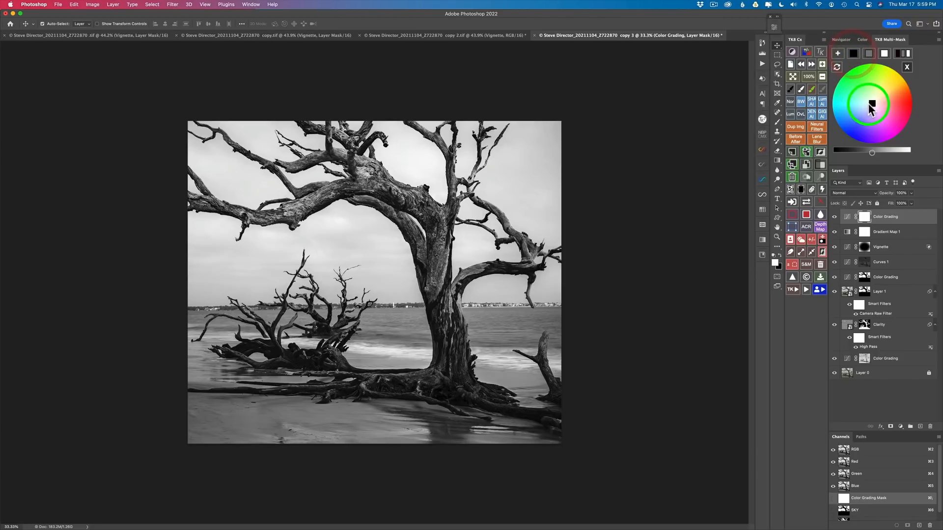
drag(868, 111, 868, 112)
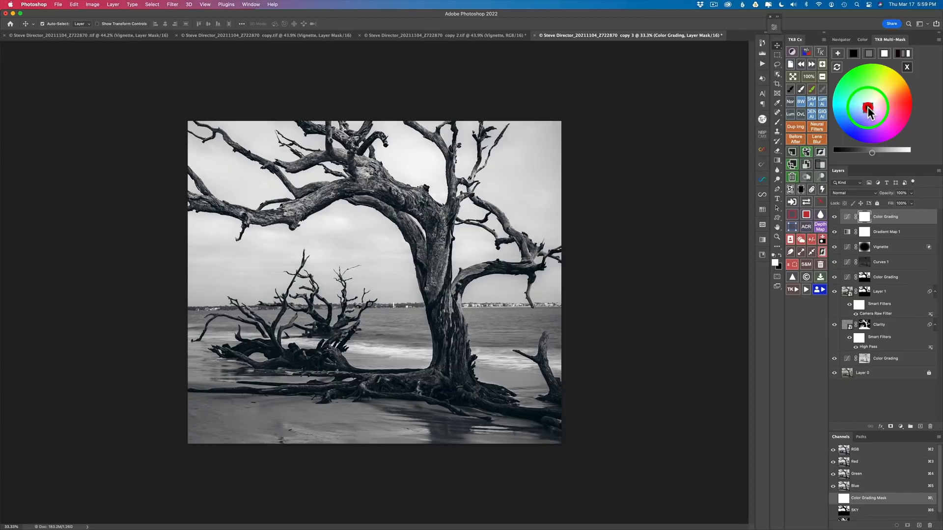
drag(867, 106, 875, 93)
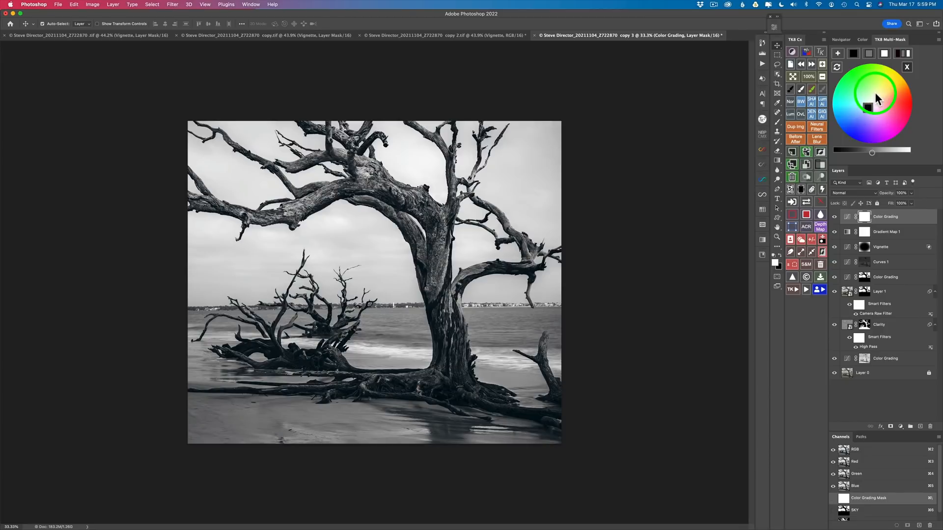
click(870, 53)
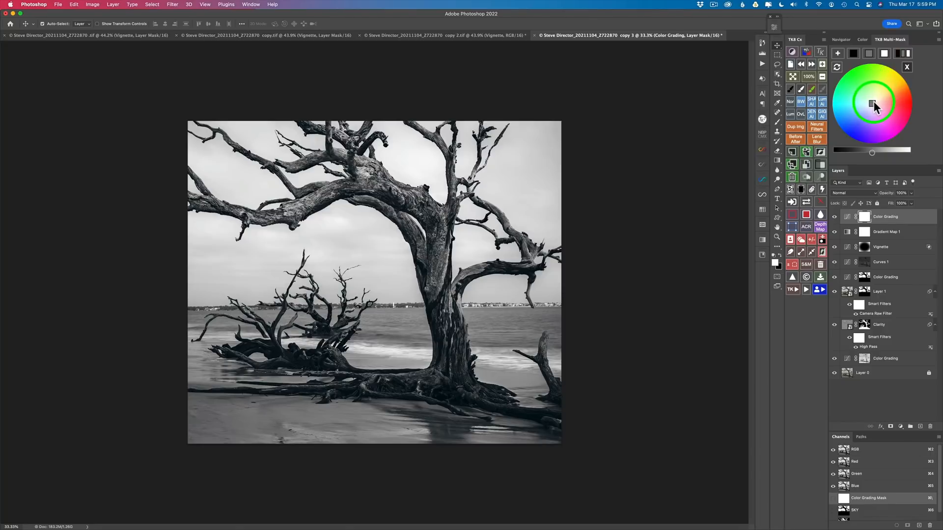
drag(873, 101, 878, 97)
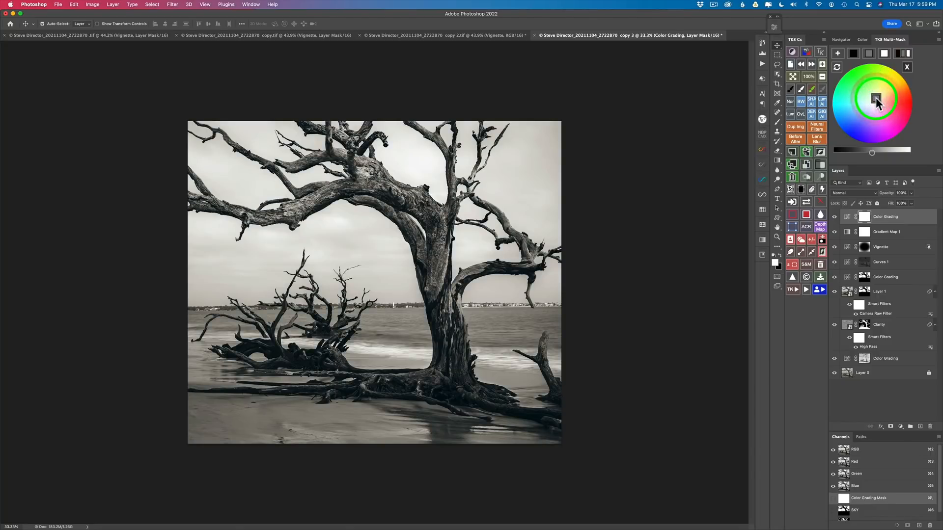
Tint the Color Grading layer's highlights slightly warm, toward yellow-orange, on the cropped black-and-white copy
click(885, 54)
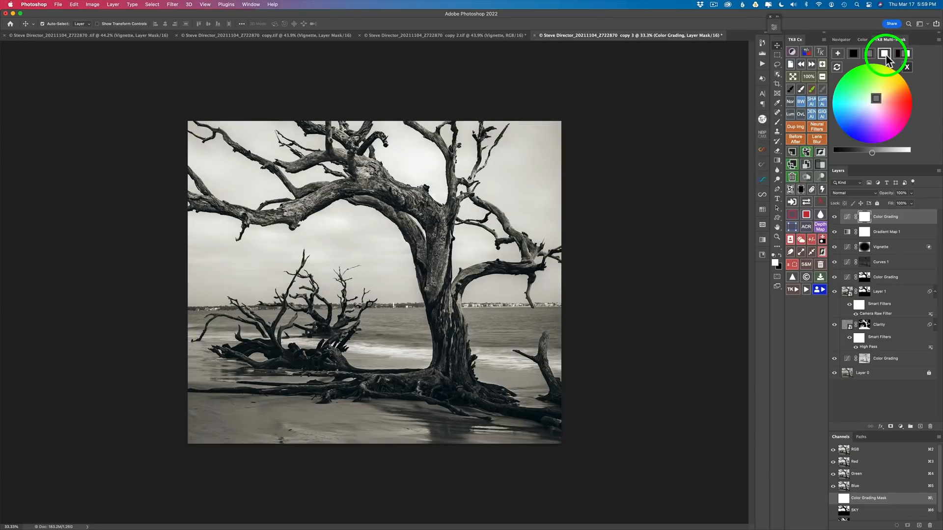
click(872, 104)
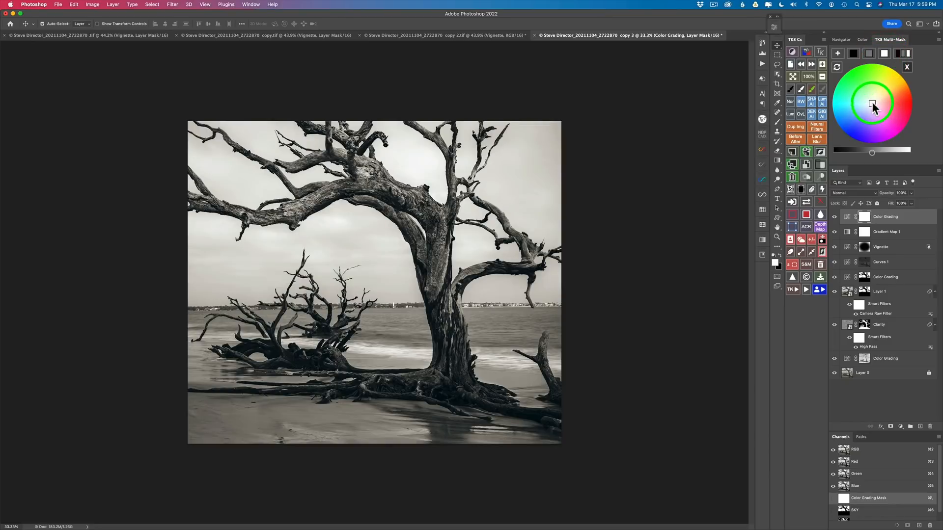
drag(871, 102, 877, 102)
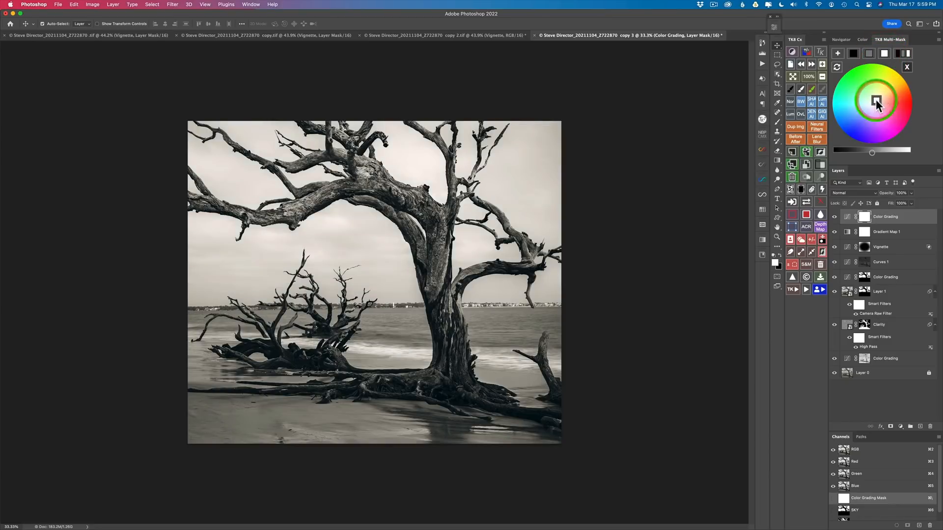
click(385, 345)
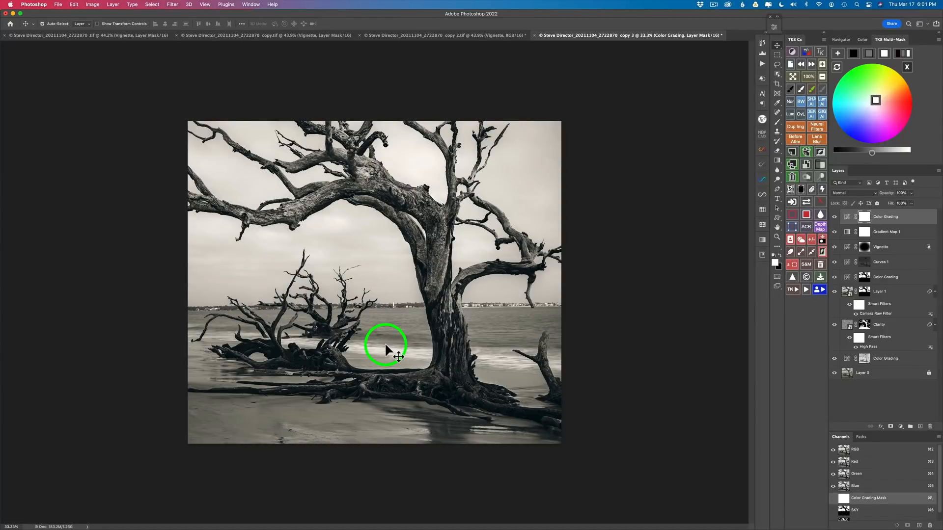
Compare the color original, the full black-and-white copy, the cropped black-and-white copy and the color-toned copy
key(super+equal)
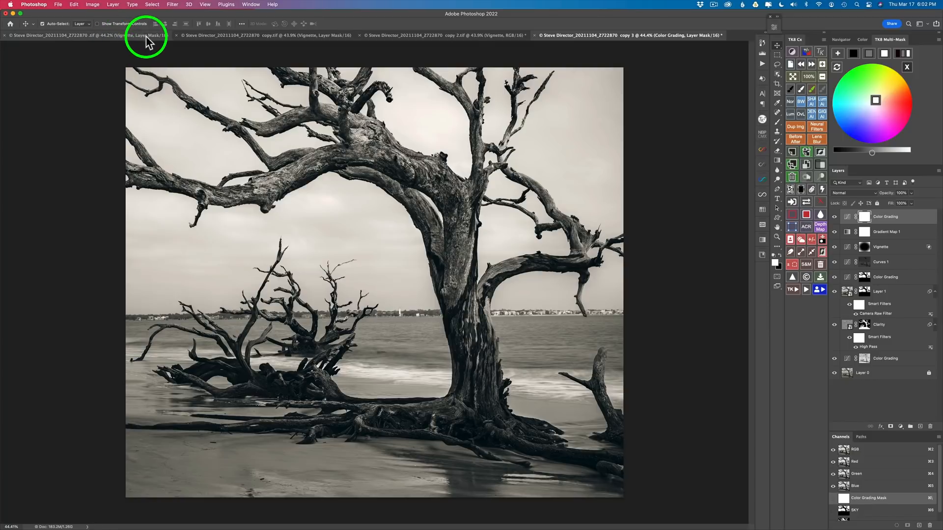
click(221, 40)
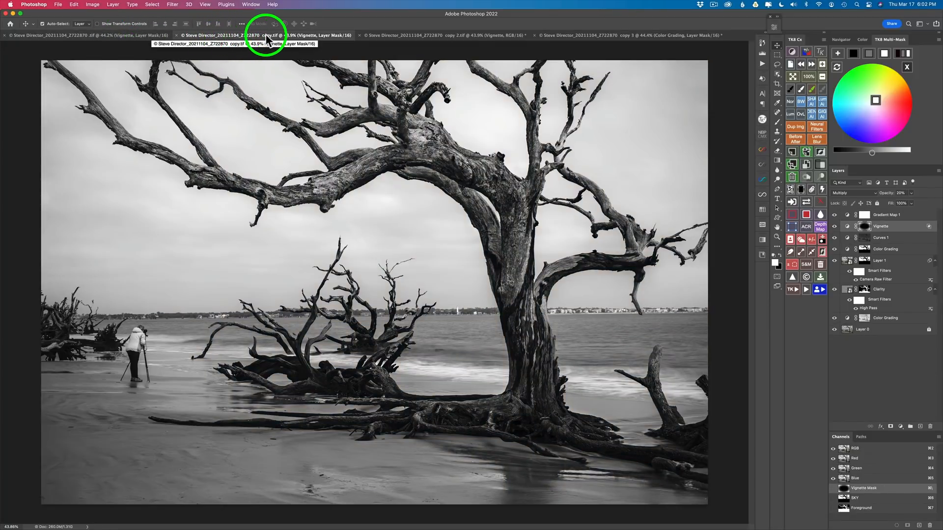
click(418, 37)
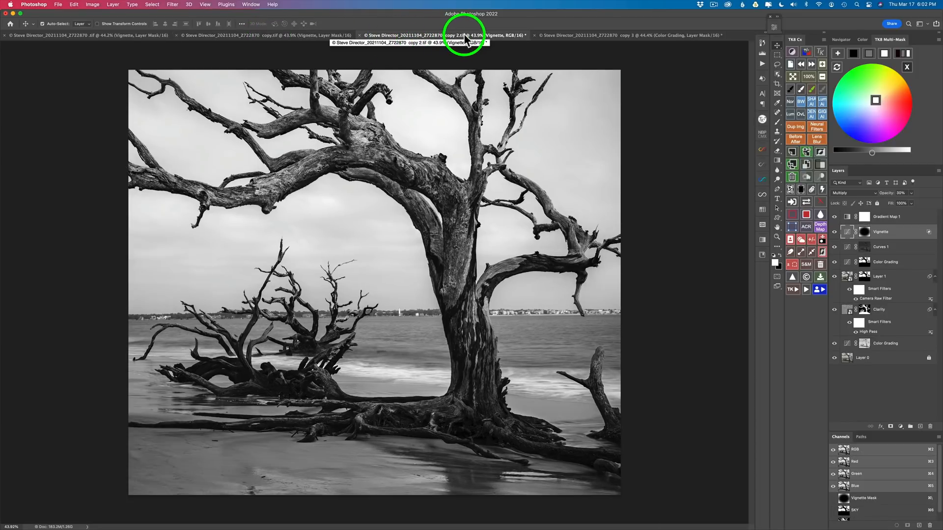
click(564, 38)
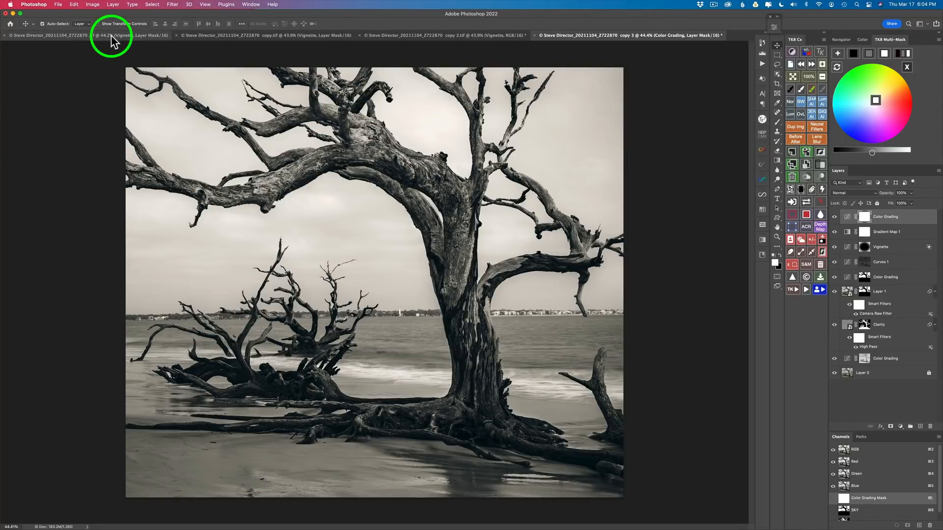
click(110, 36)
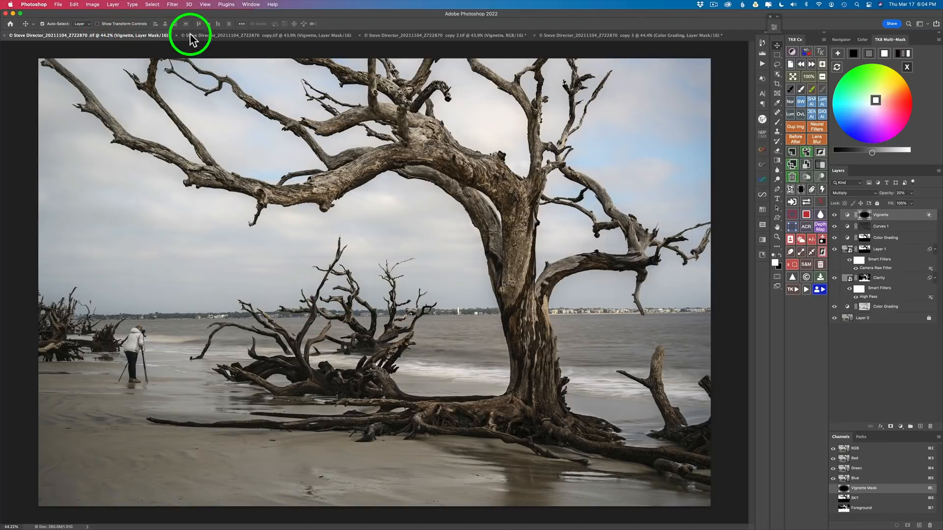
click(232, 36)
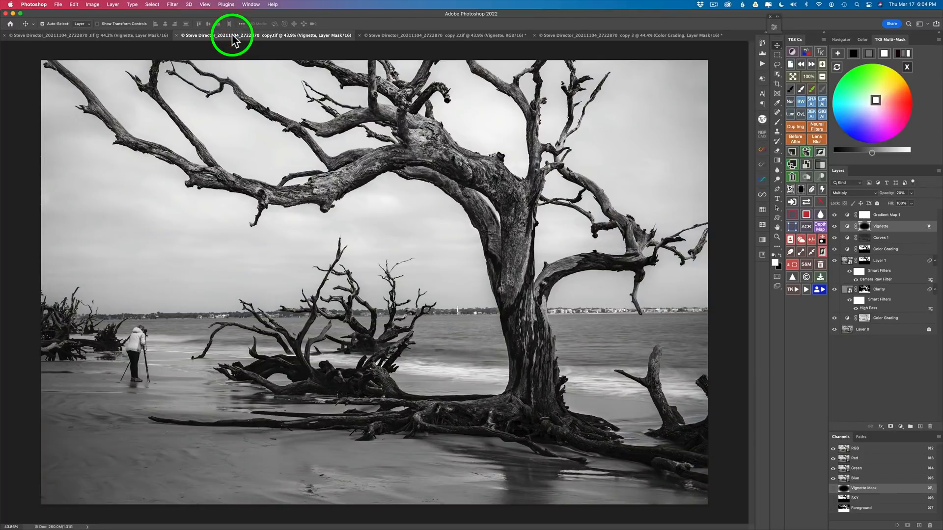
click(419, 36)
click(596, 36)
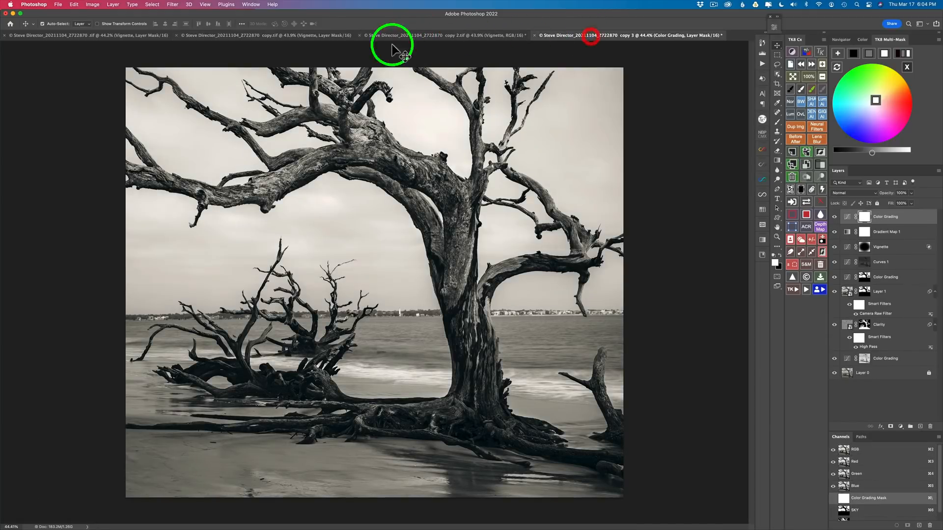
Save the uncropped black-and-white copy as a TIFF in the original photo's folder, with no image compression and RLE layer compression
click(236, 41)
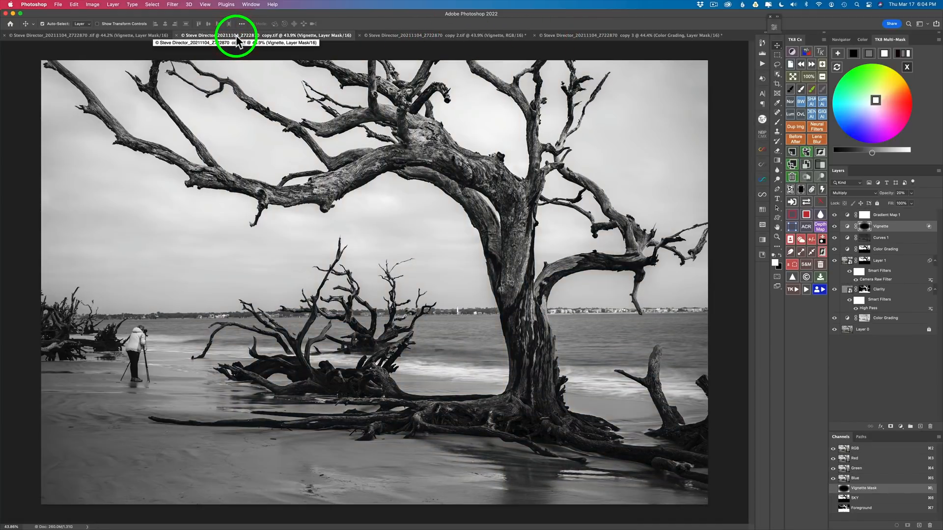
click(58, 6)
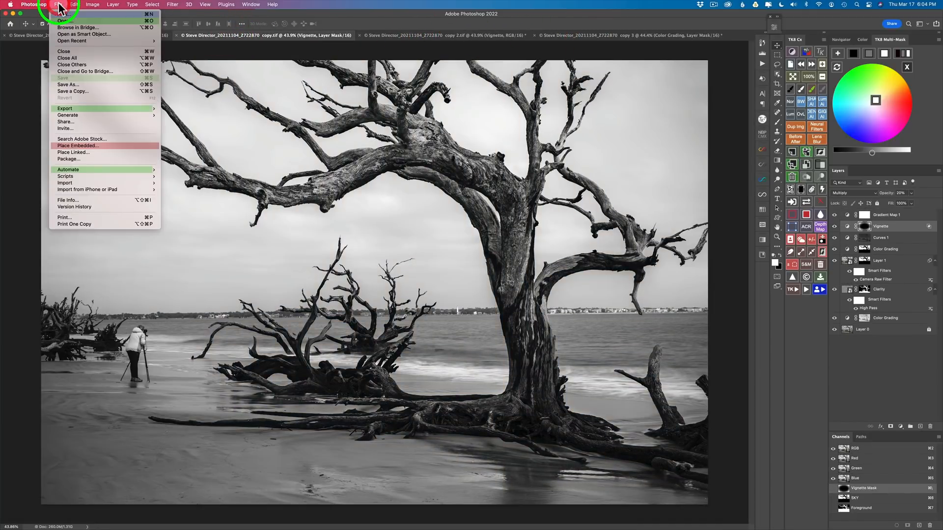
click(79, 85)
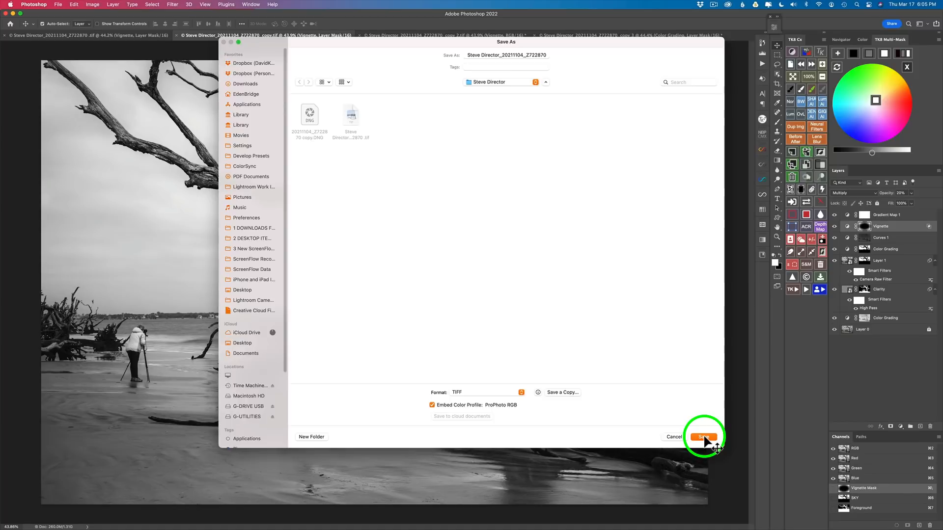
click(703, 436)
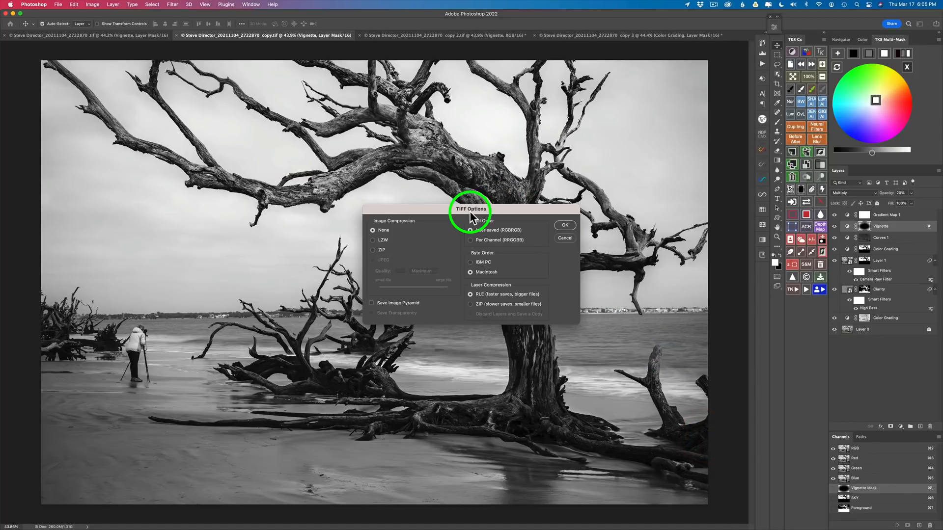
click(566, 227)
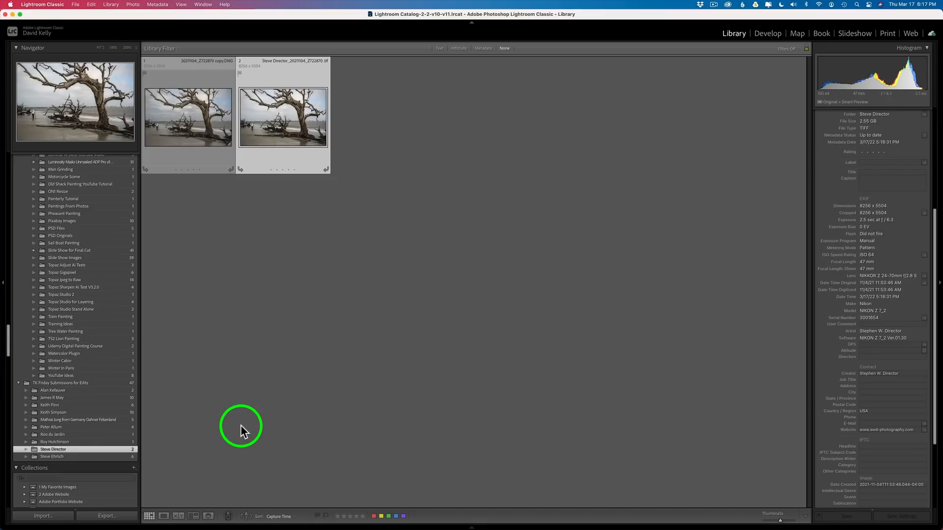
Switch to Lightroom Classic, synchronize the photo's folder to import the new versions and scan for metadata updates, and show that folder in the library
right_click(94, 453)
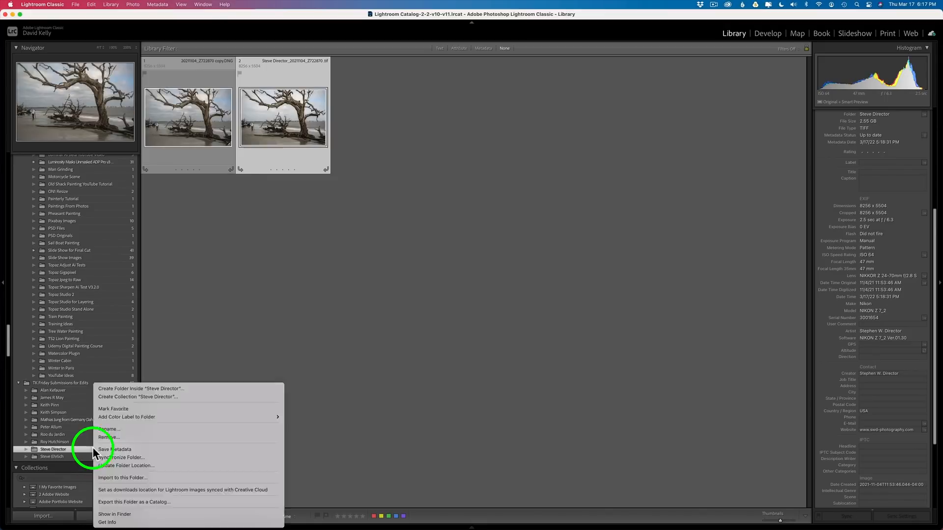
click(123, 458)
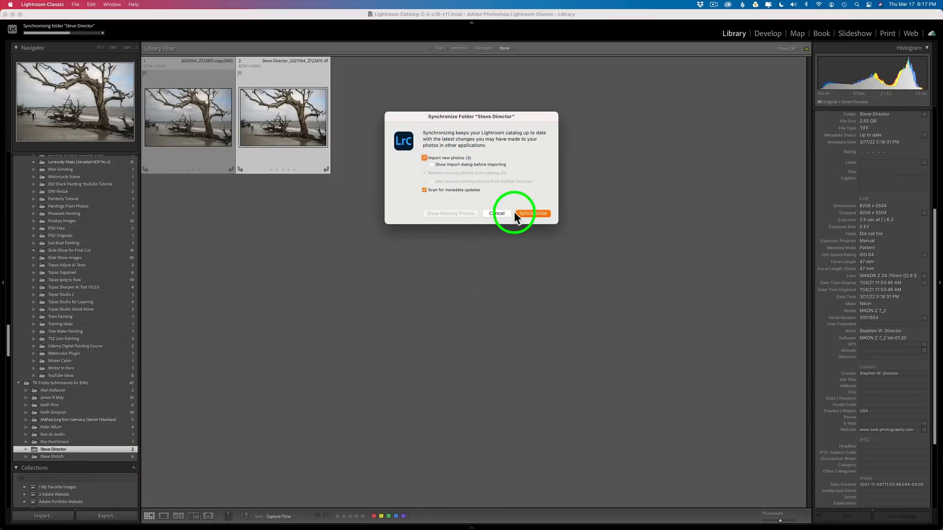
click(530, 214)
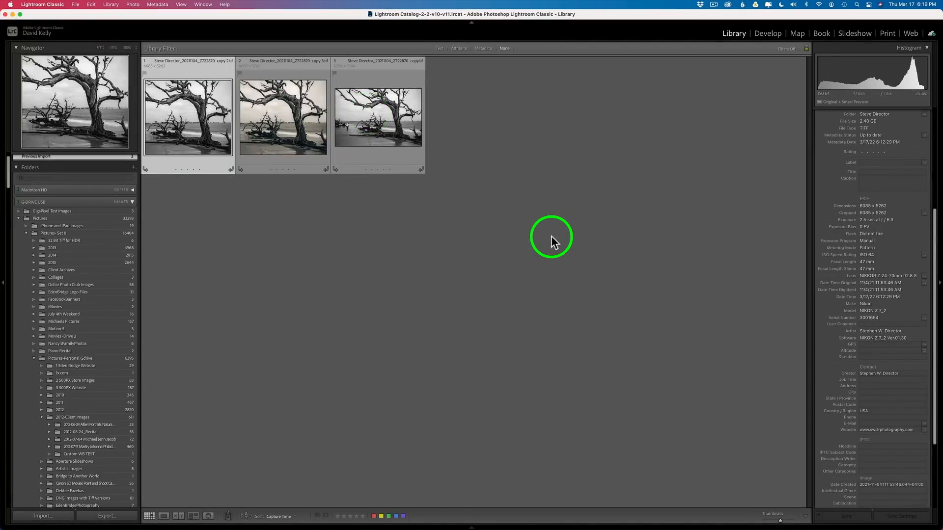
right_click(386, 124)
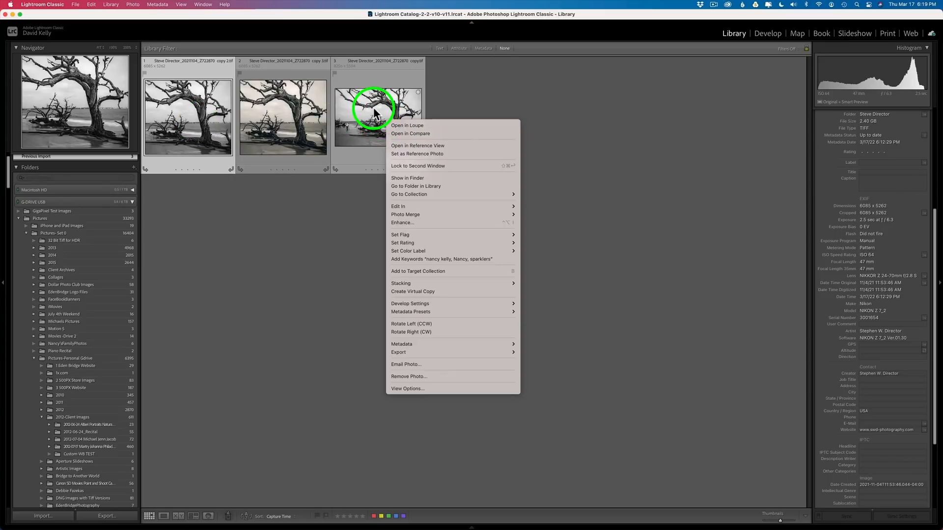
click(411, 187)
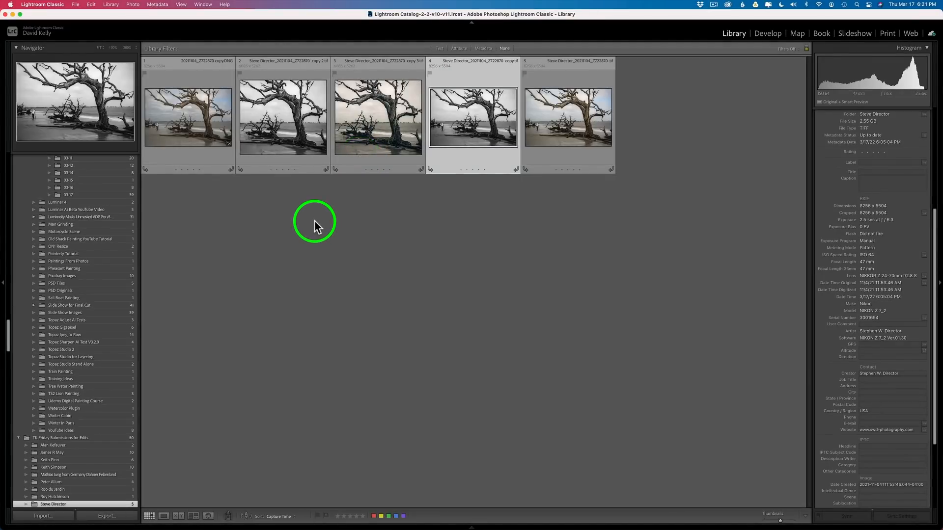
View the four edited TIFF versions together in Survey view, with the side panels hidden and the surroundings blacked out
super+click(294, 160)
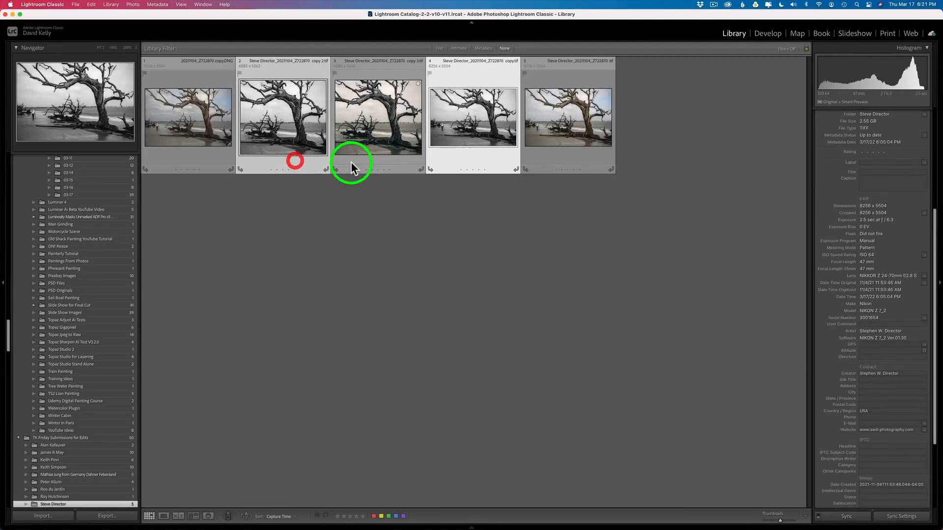
super+click(381, 163)
super+click(559, 157)
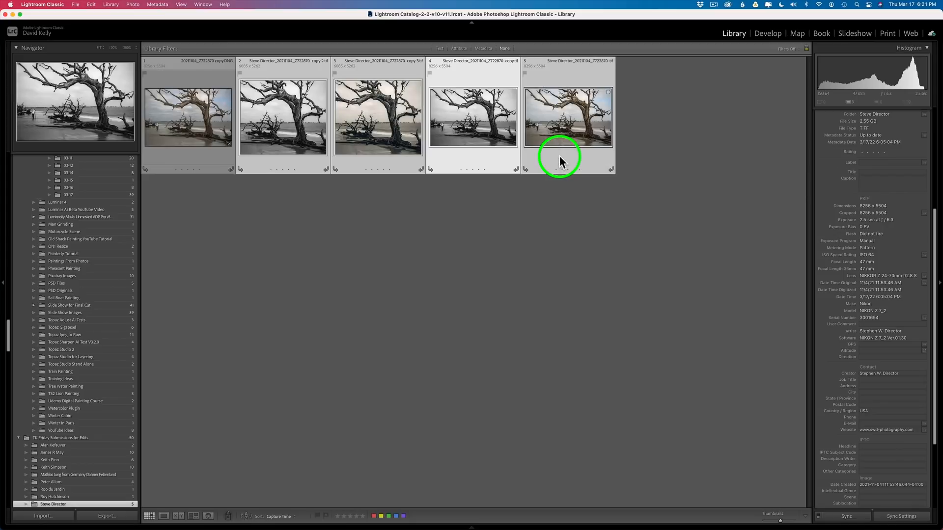
click(193, 517)
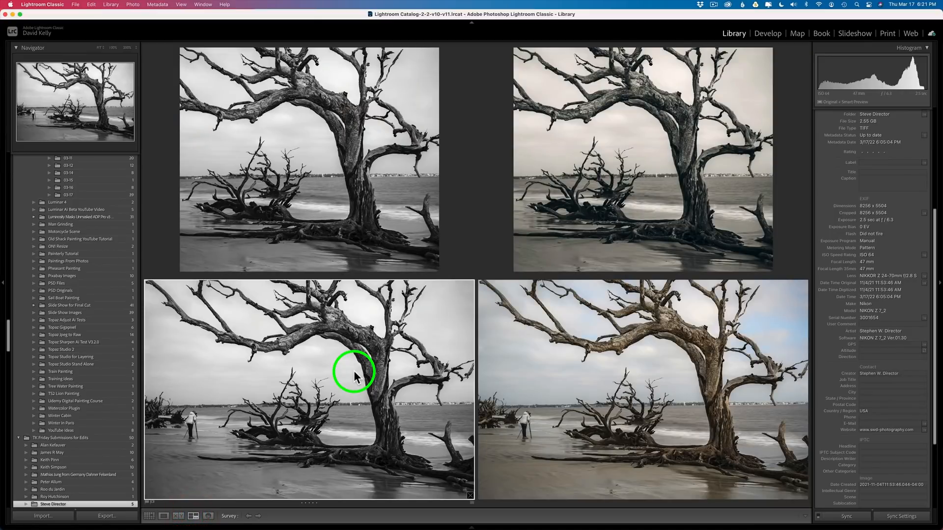
key(shift+Tab)
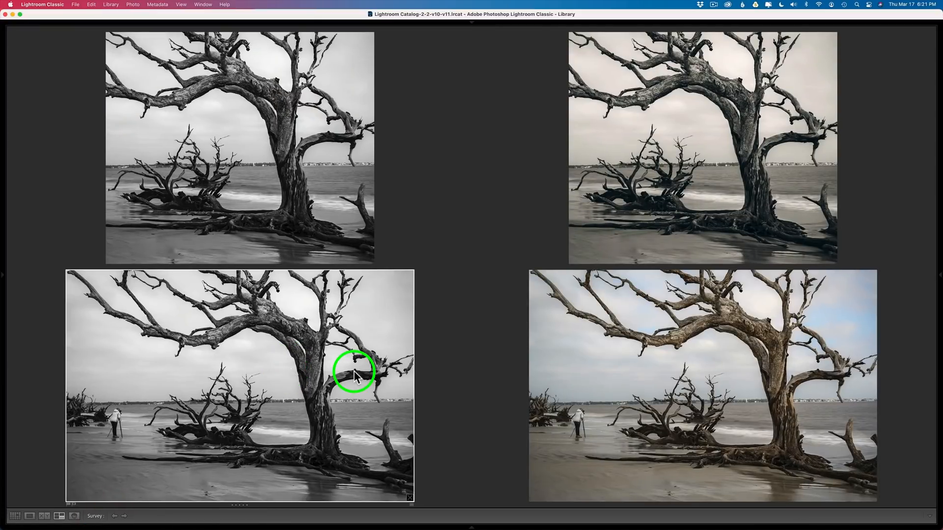
key(l)
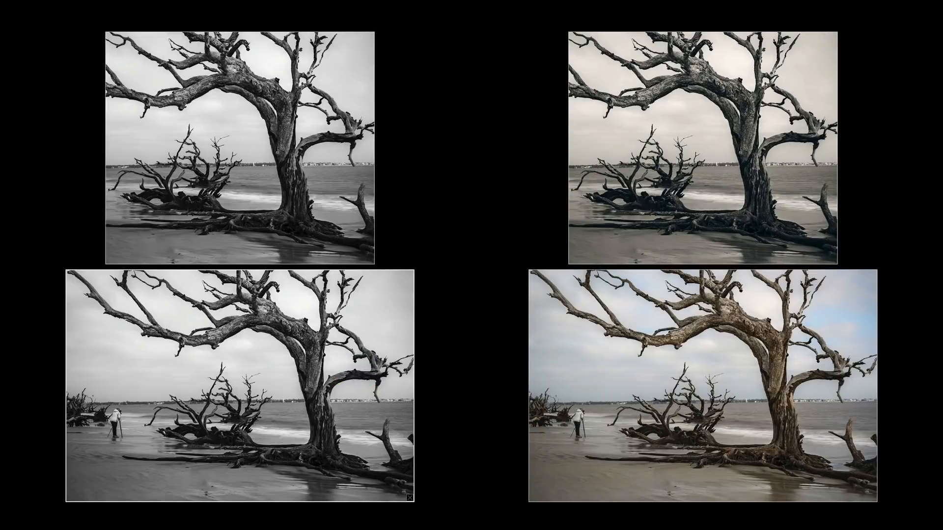